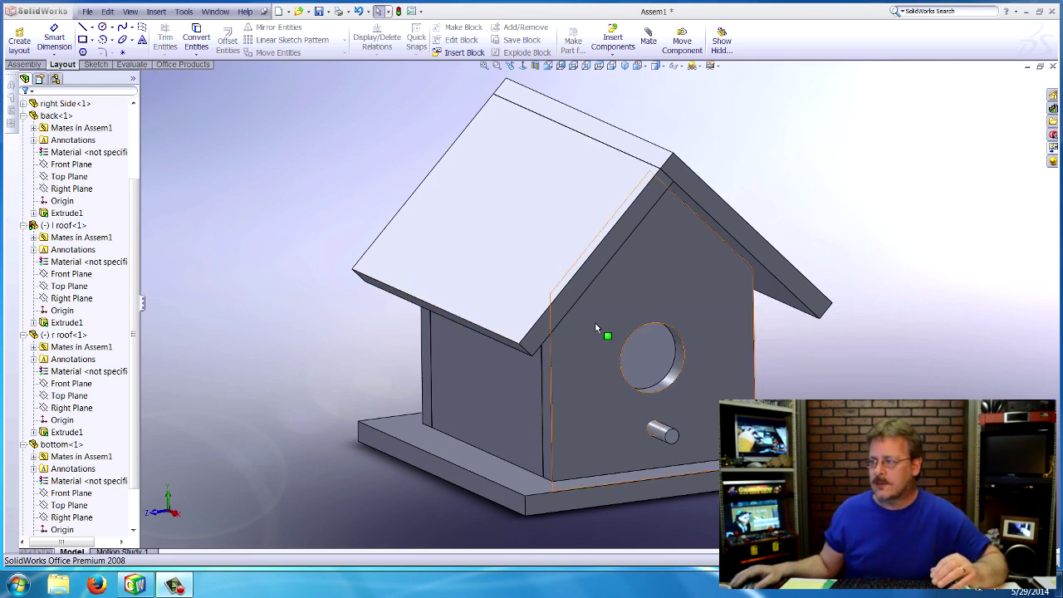
- Select the right Side component, the front panel with the entry hole, in the birdhouse assembly
click(672, 293)
- Open the right Side panel as its own part and orbit it to see its thickness
right_click(673, 296)
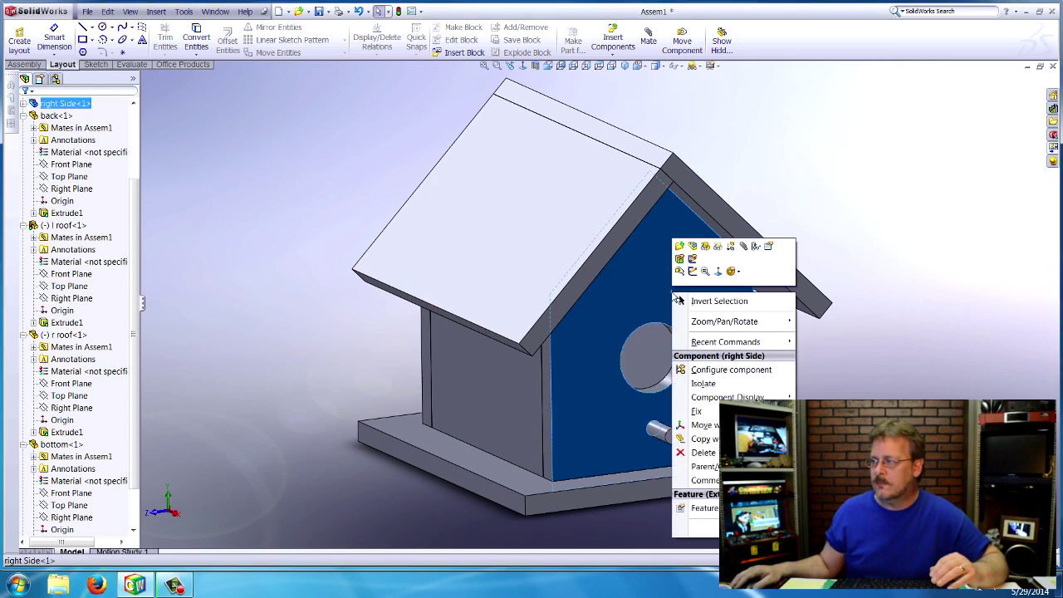
click(678, 247)
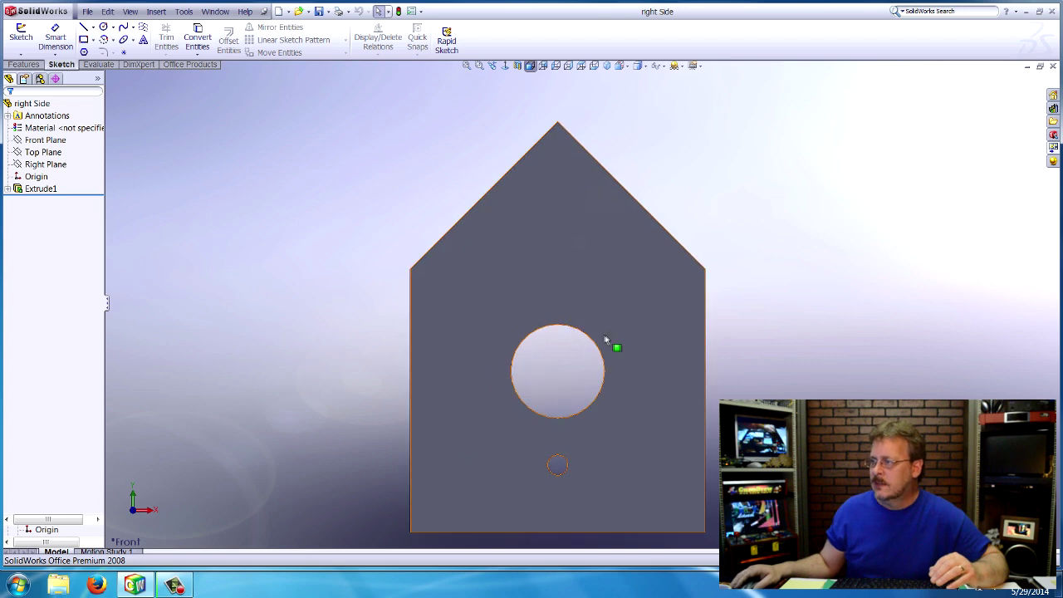
middle_drag(617, 346, 645, 273)
- Expand Extrude1 in the FeatureManager tree and bring up Sketch1's shortcut menu
right_click(644, 272)
click(620, 268)
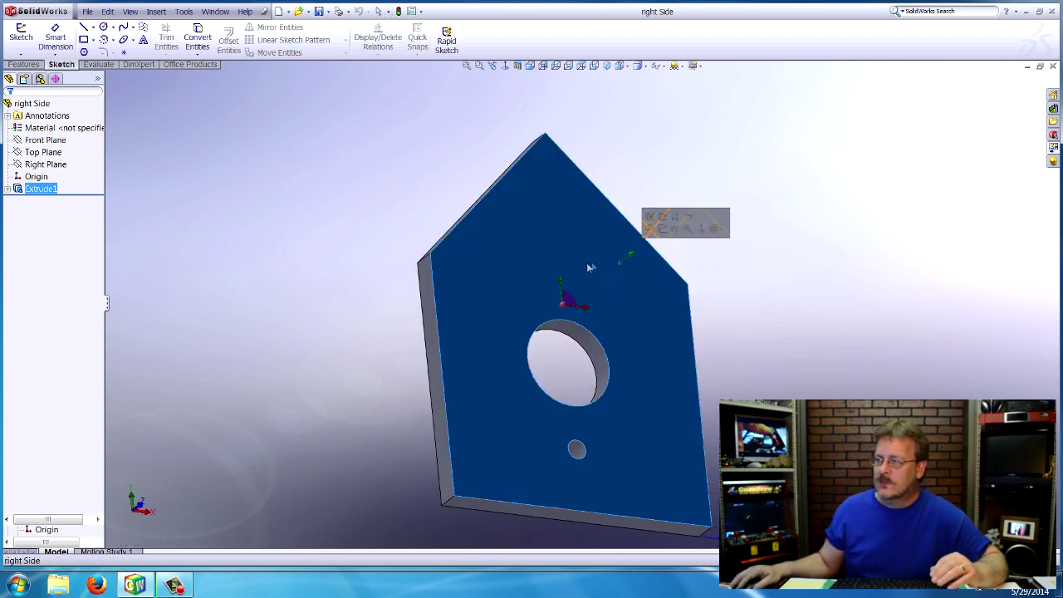
click(731, 185)
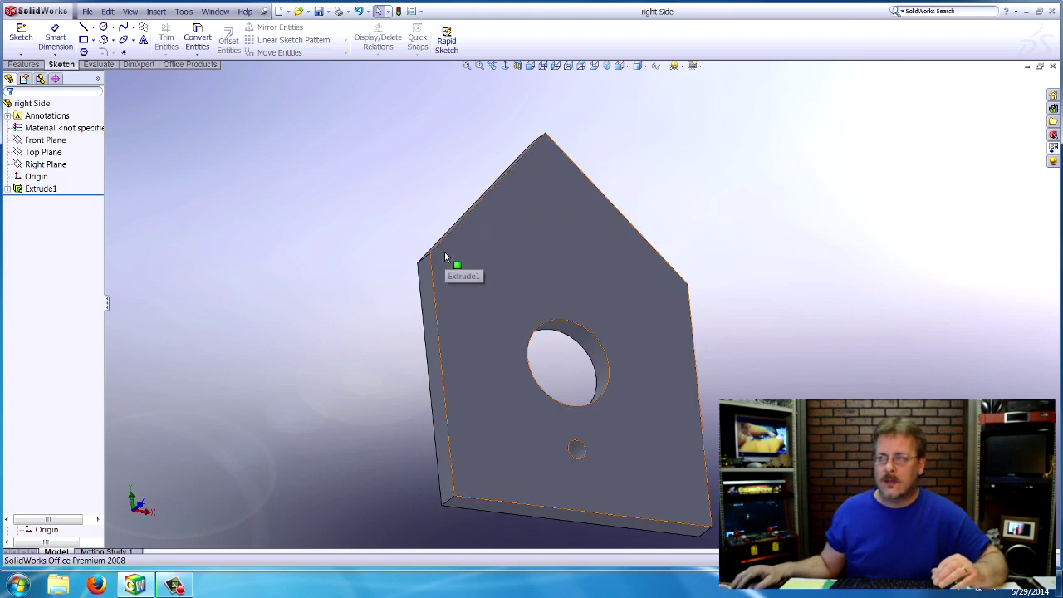
click(8, 189)
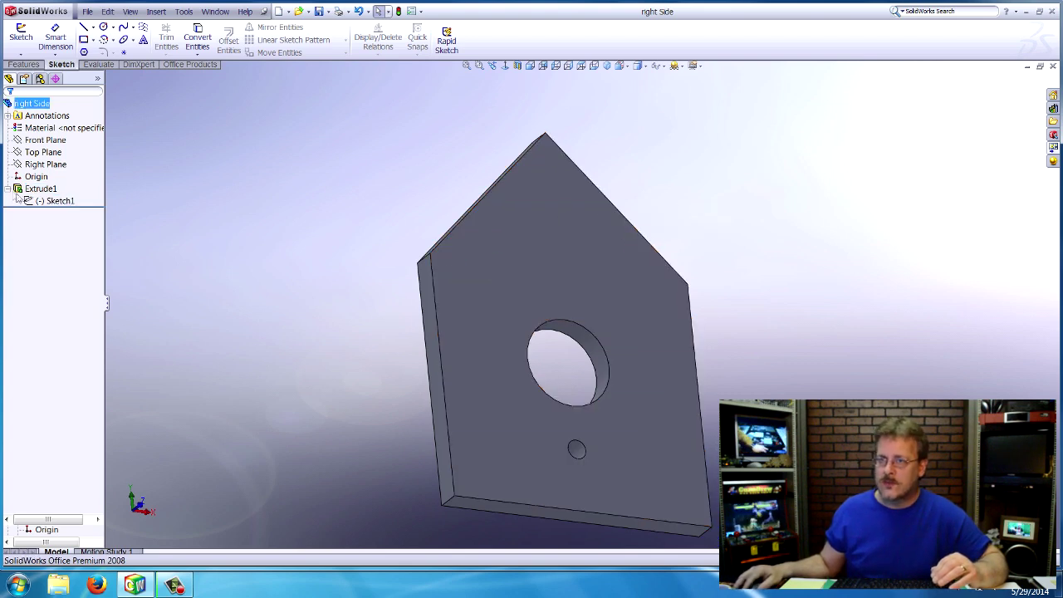
right_click(53, 201)
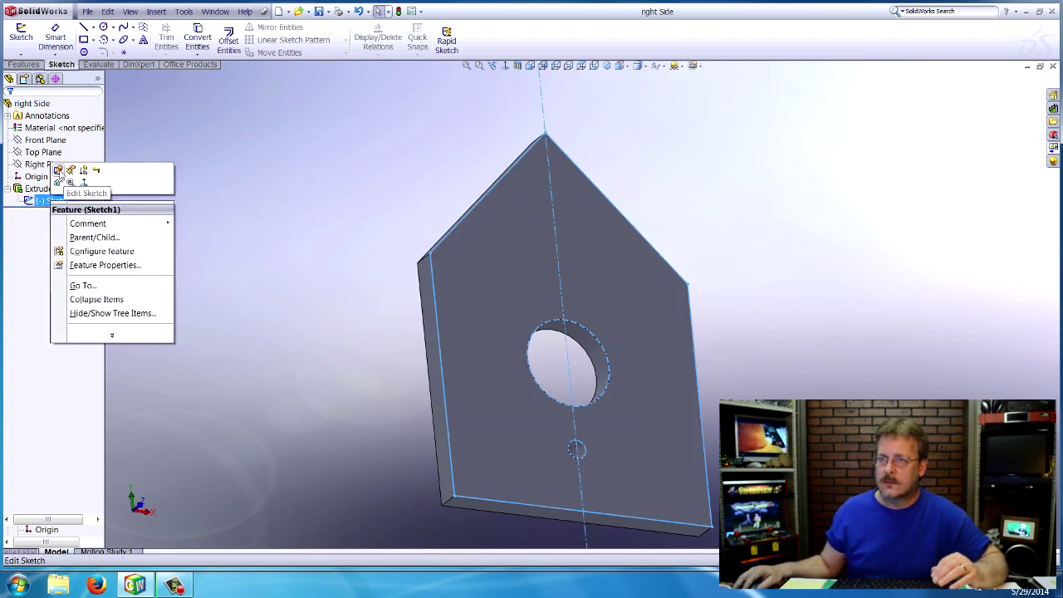
click(5, 207)
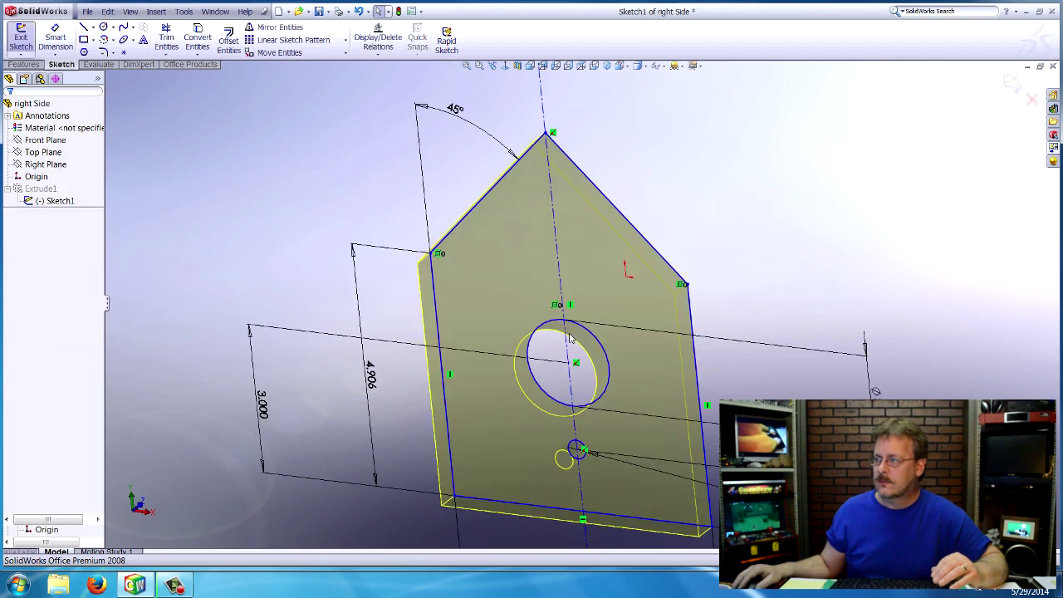
scroll(555, 452, down, 1)
scroll(555, 452, up, 2)
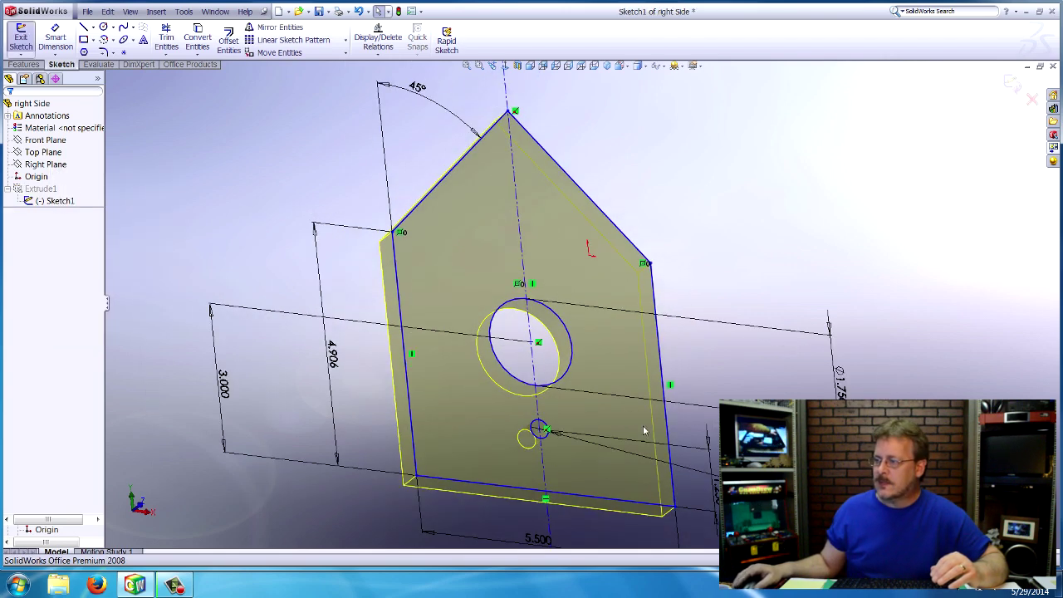
scroll(572, 436, up, 1)
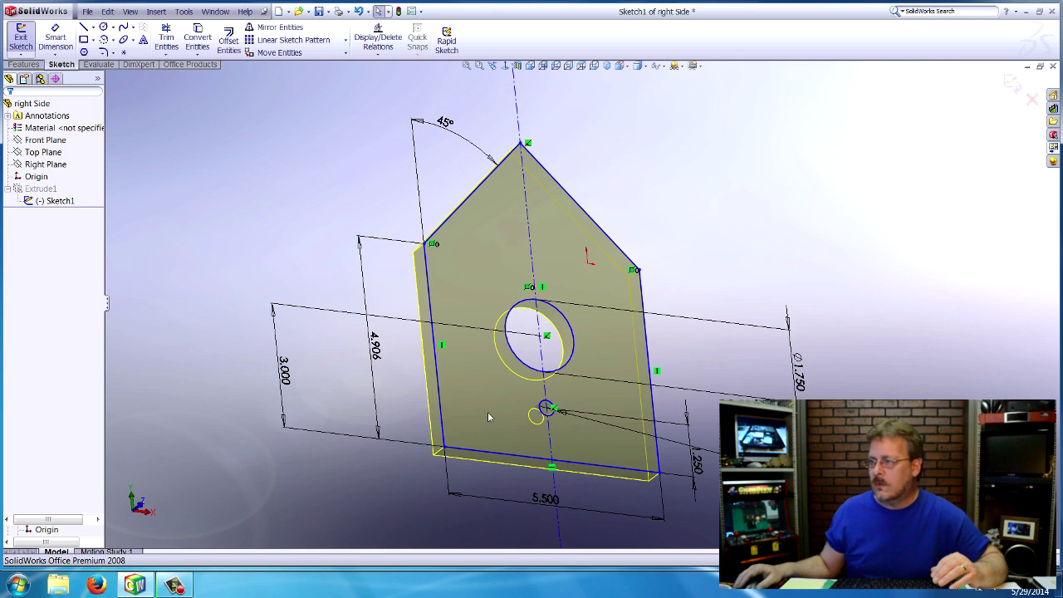
mouse_move(464, 125)
mouse_down()
mouse_move(449, 125)
mouse_move(465, 152)
mouse_up()
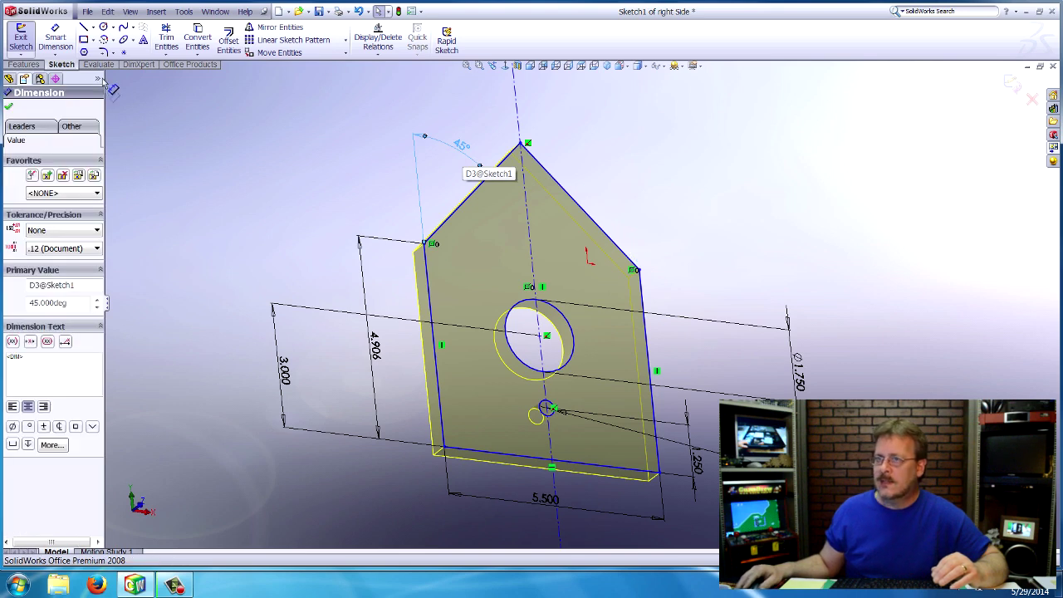
click(9, 106)
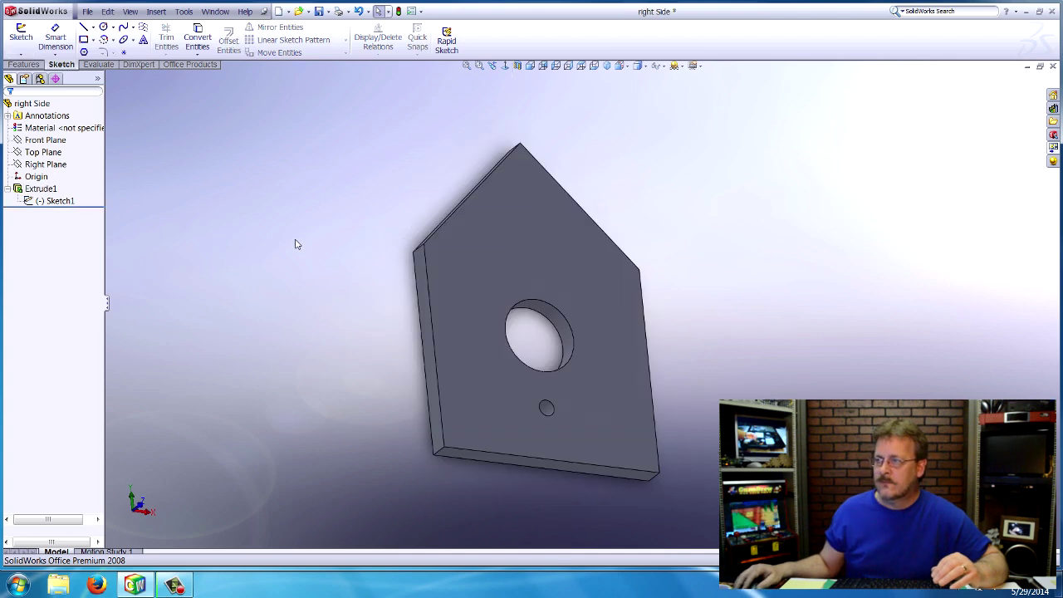
- Edit Extrude1 and change its Blind depth from 0.500 in to 2 in
right_click(36, 189)
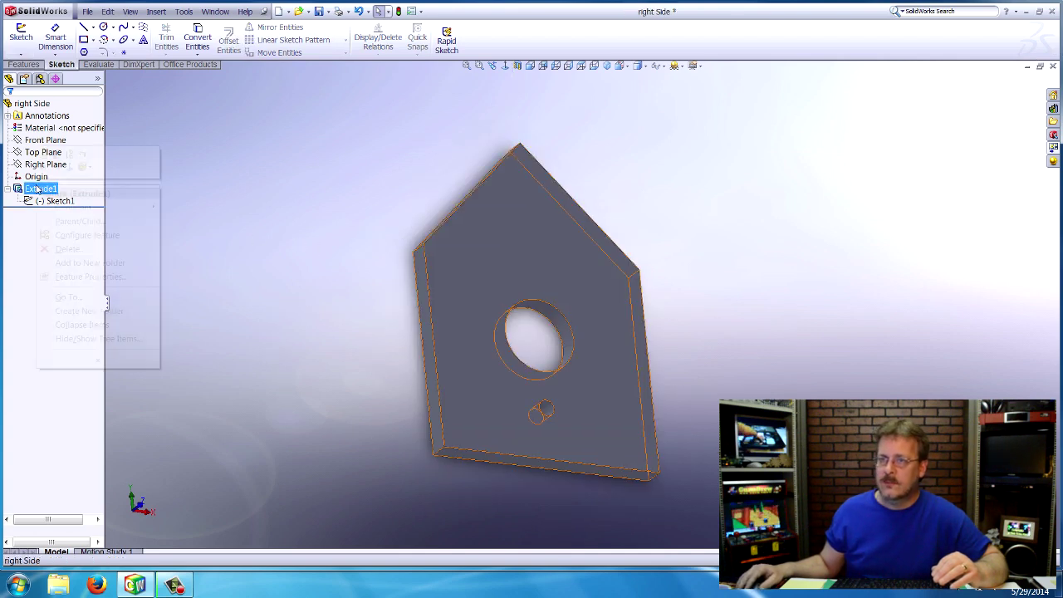
key(Escape)
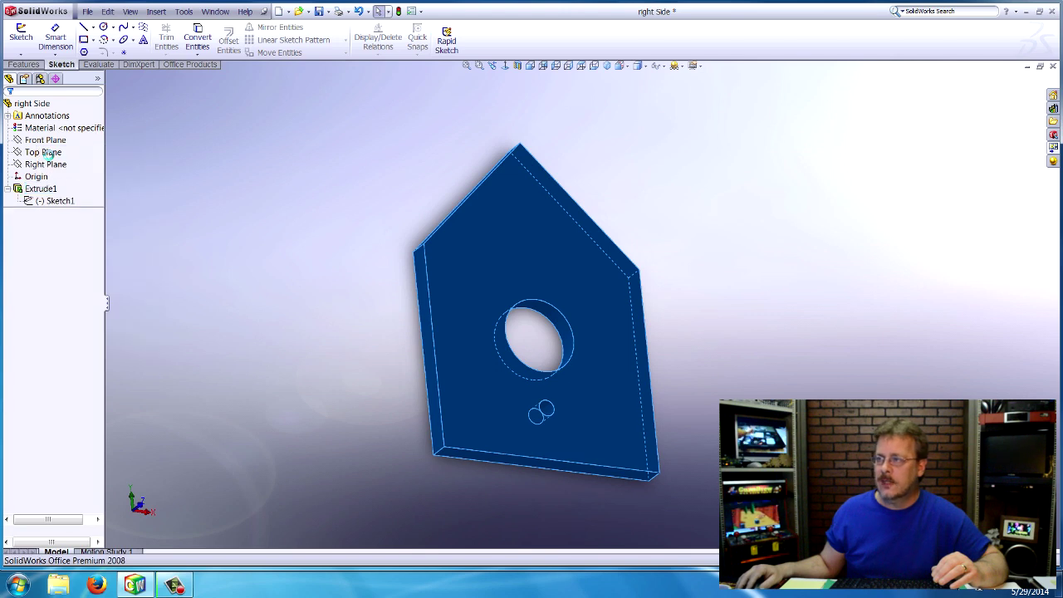
click(48, 155)
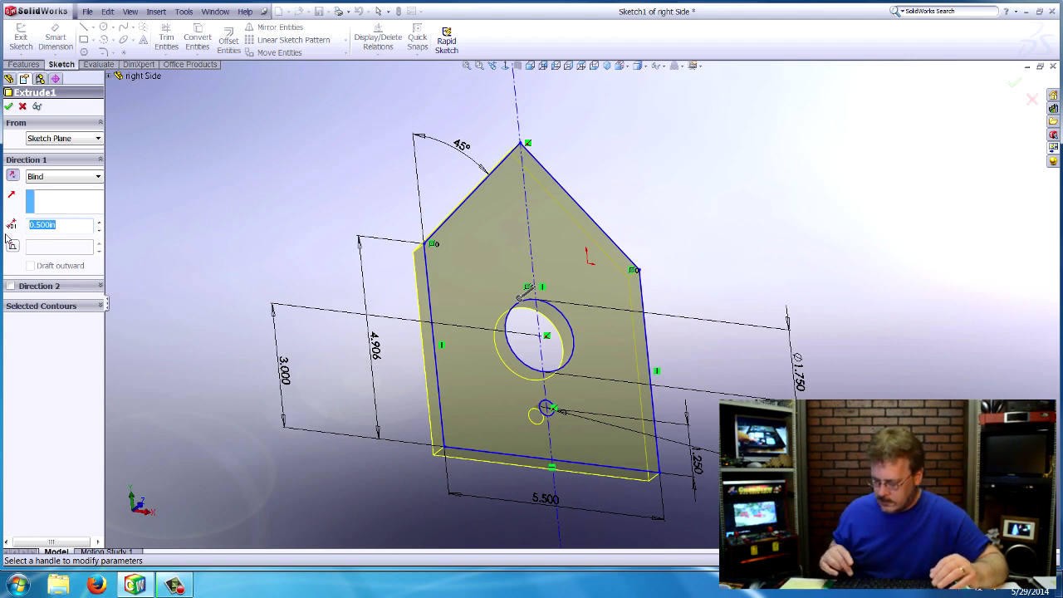
text(2.)
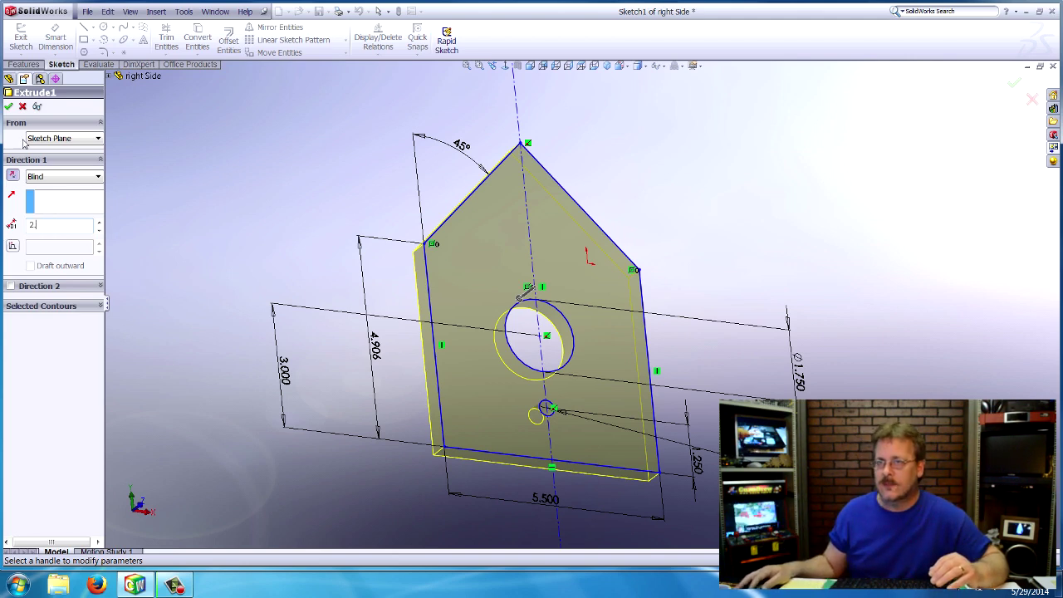
key(Return)
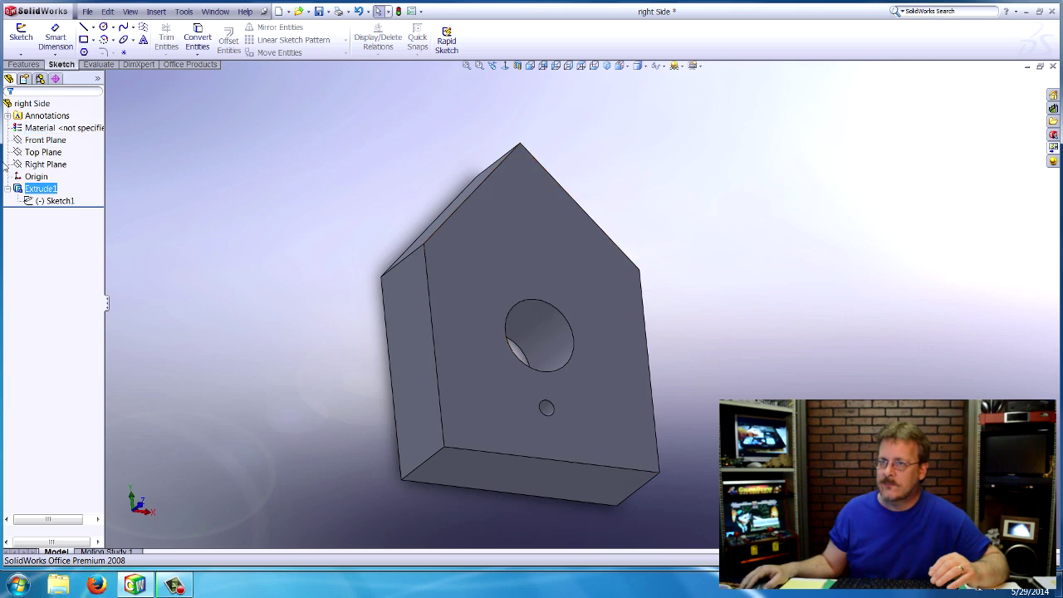
- Close the right Side part without saving and rebuild the assembly with the 2 in panel
ctrl+click(43, 152)
click(86, 13)
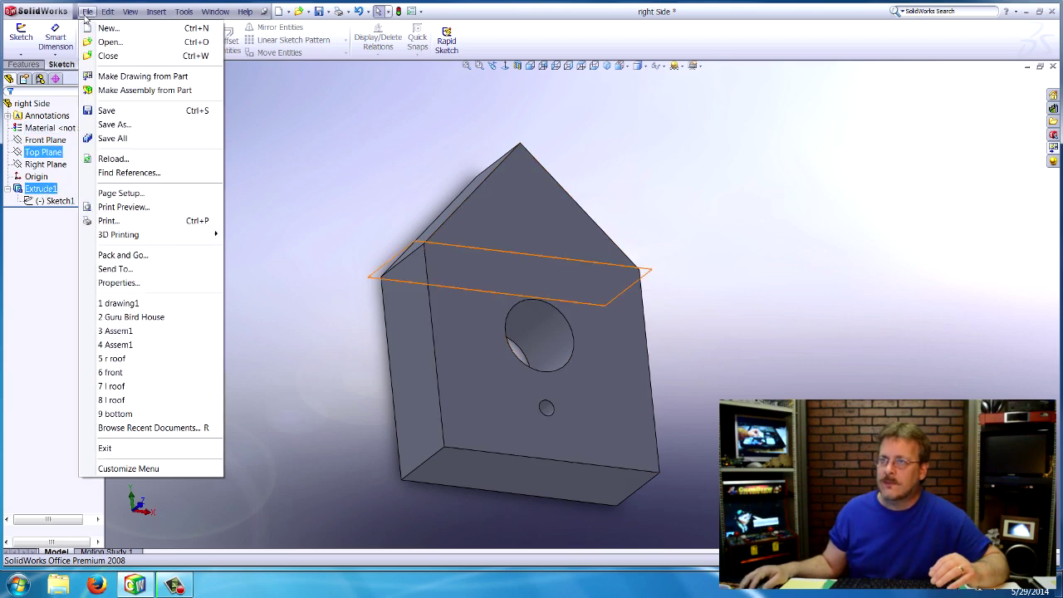
click(118, 56)
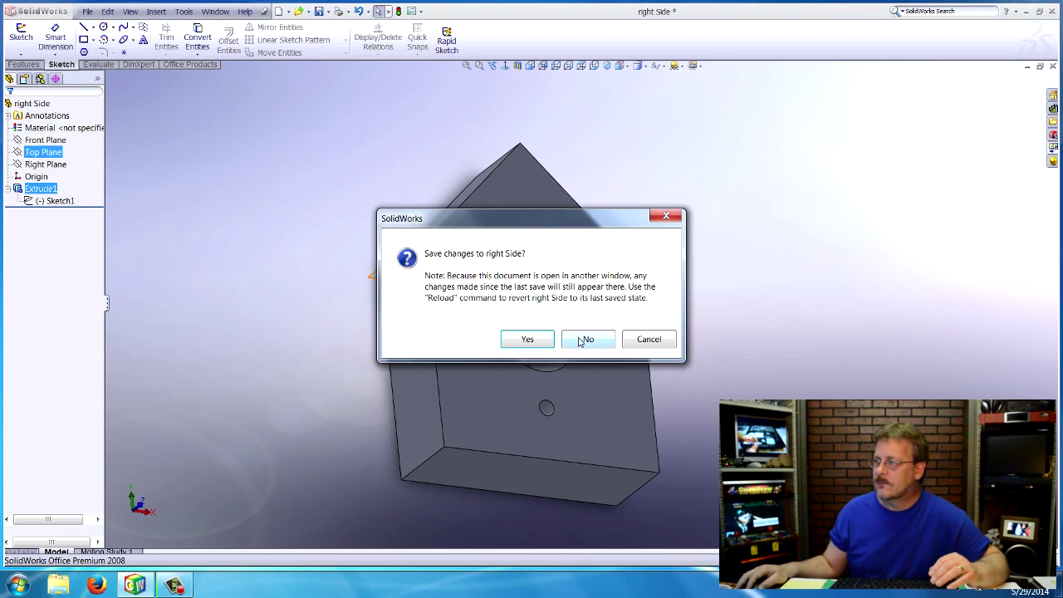
click(586, 339)
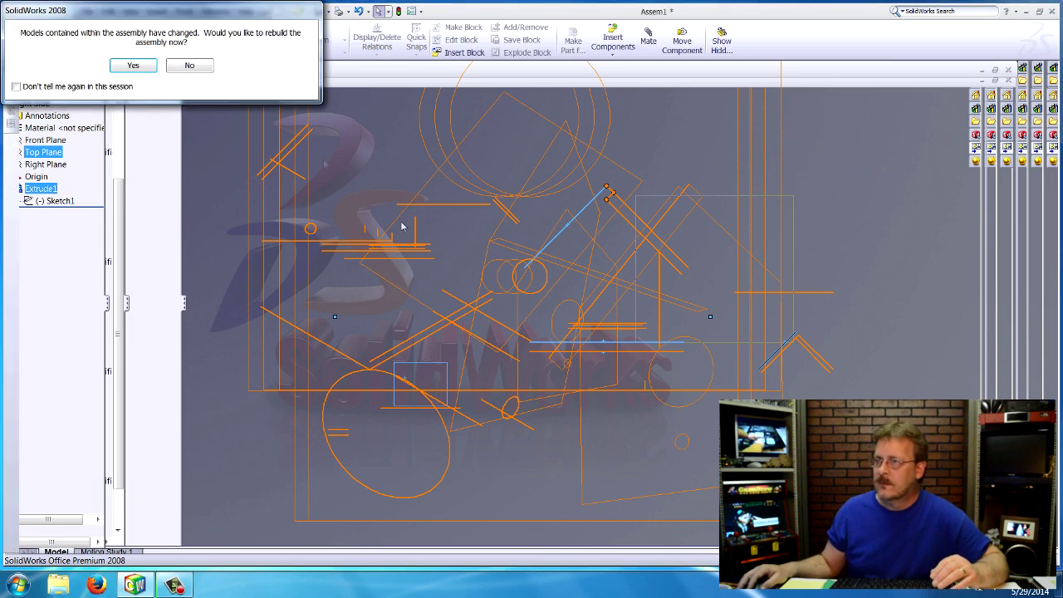
click(133, 66)
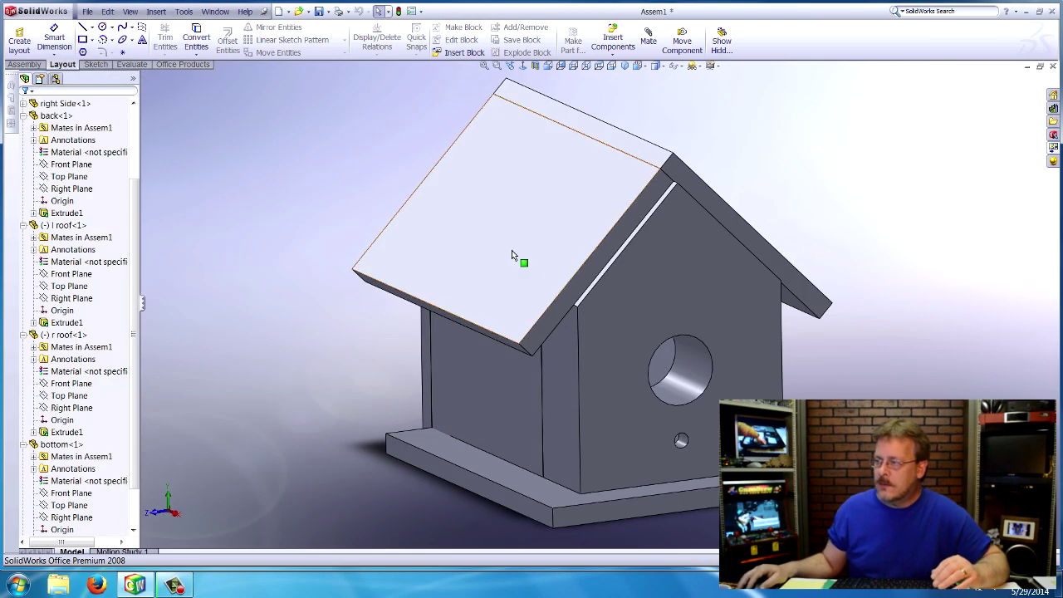
- Slide the l roof panel off to the right, then select the right Side panel's face
click(531, 241)
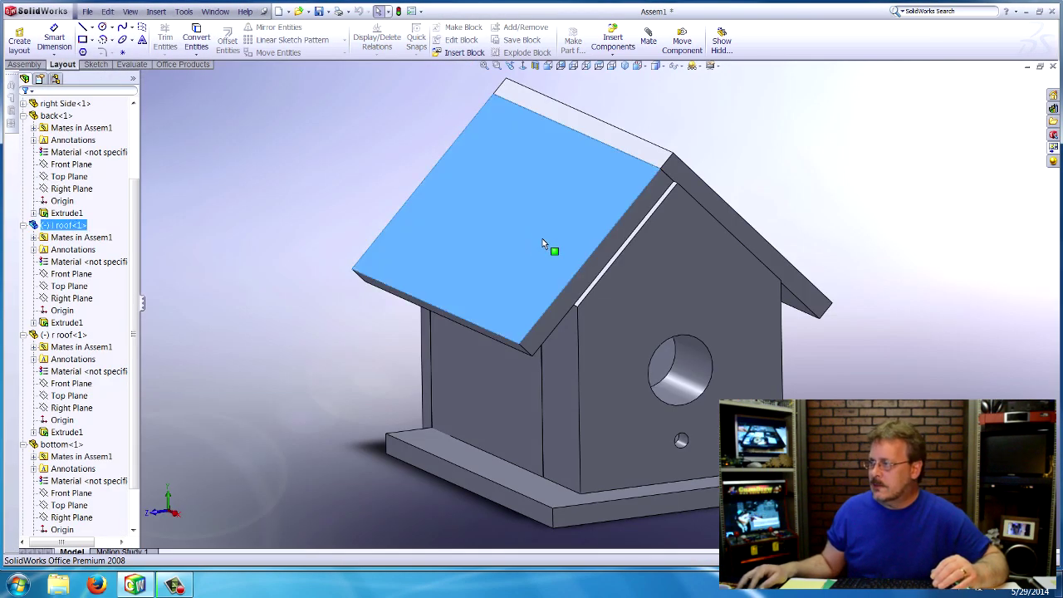
mouse_move(543, 238)
mouse_down()
mouse_move(560, 245)
mouse_move(538, 241)
mouse_move(552, 252)
mouse_up()
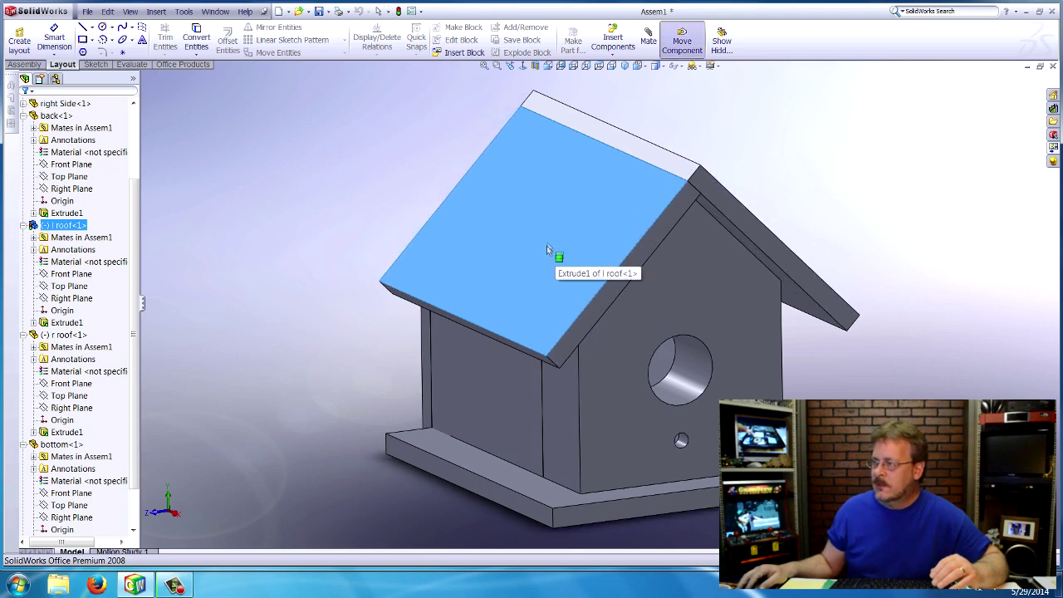
key(Escape)
middle_drag(541, 261, 503, 294)
key(ctrl+8)
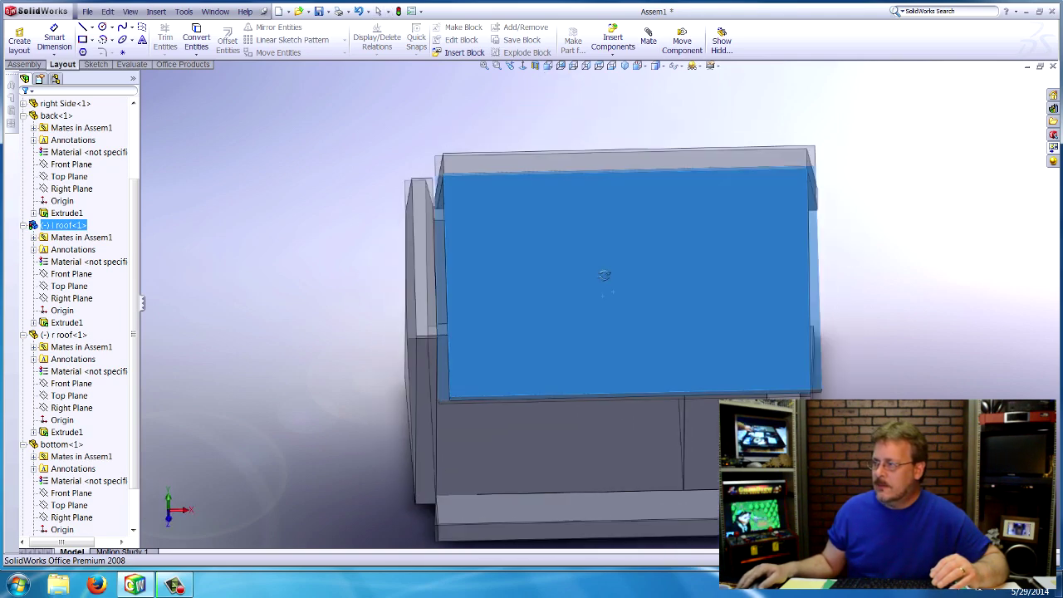
drag(519, 231, 903, 272)
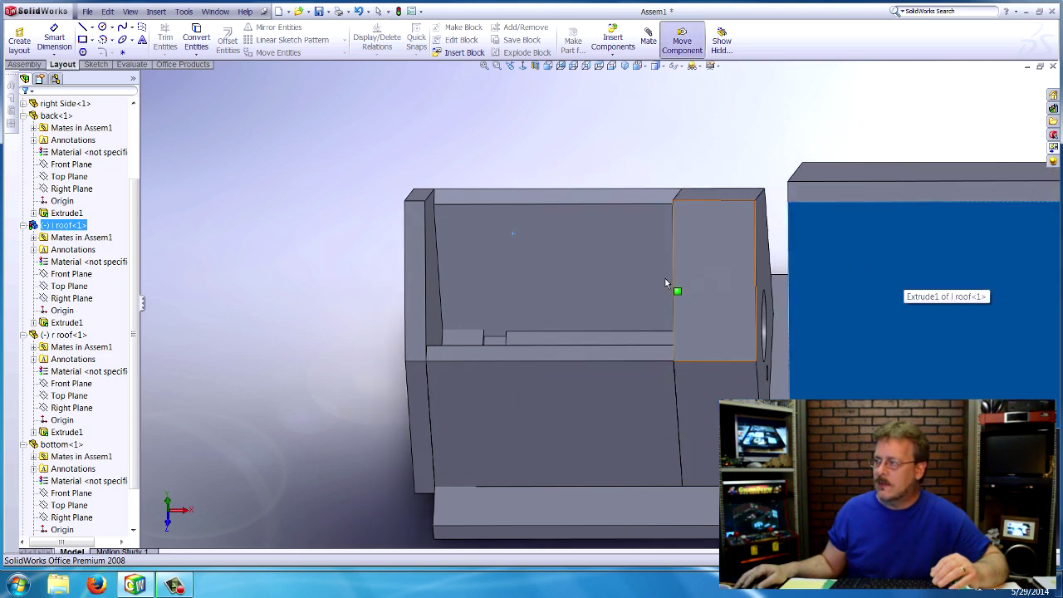
key(Escape)
click(710, 279)
right_click(709, 279)
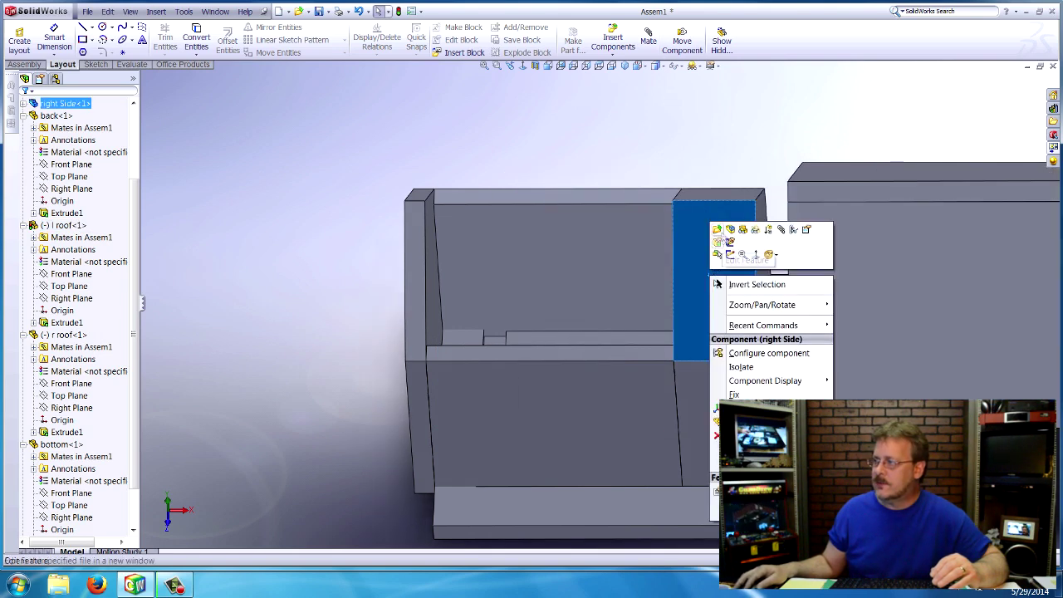
- Reopen the right Side part and set its Extrude1 Direction 1 depth back to 0.5 in
click(353, 227)
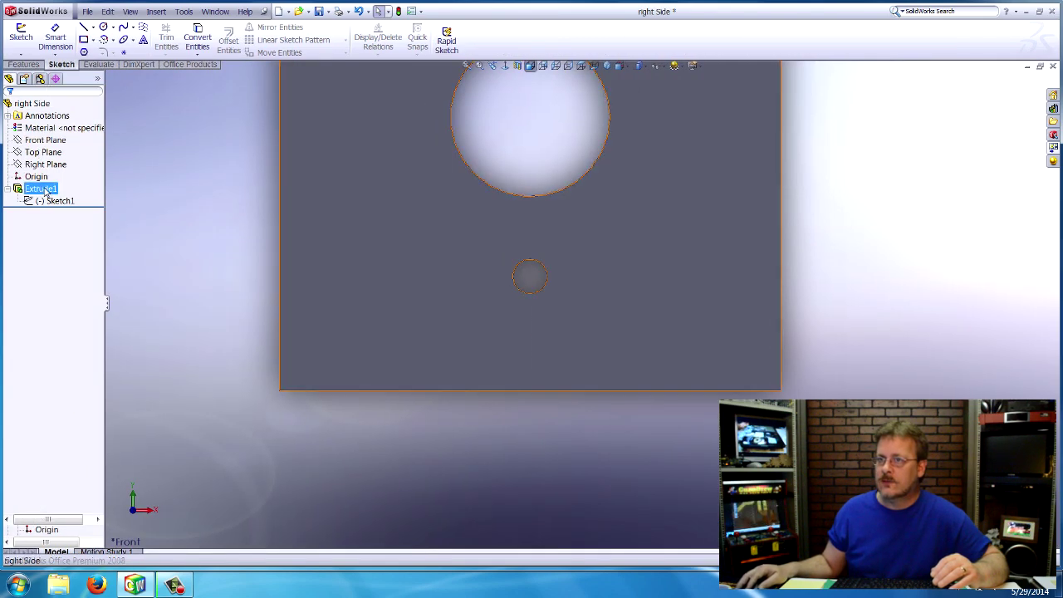
right_click(46, 188)
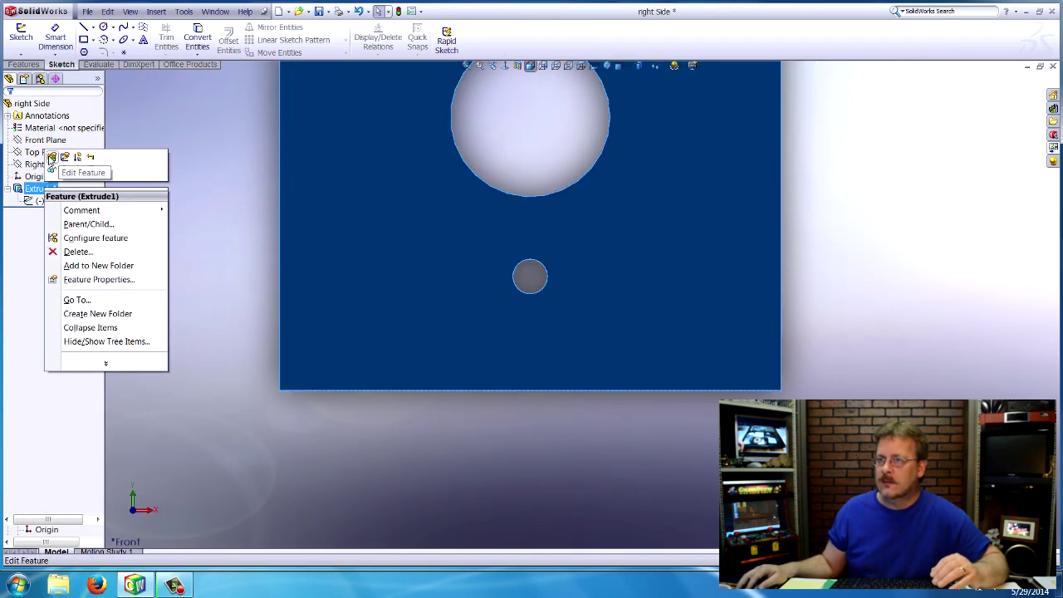
click(52, 157)
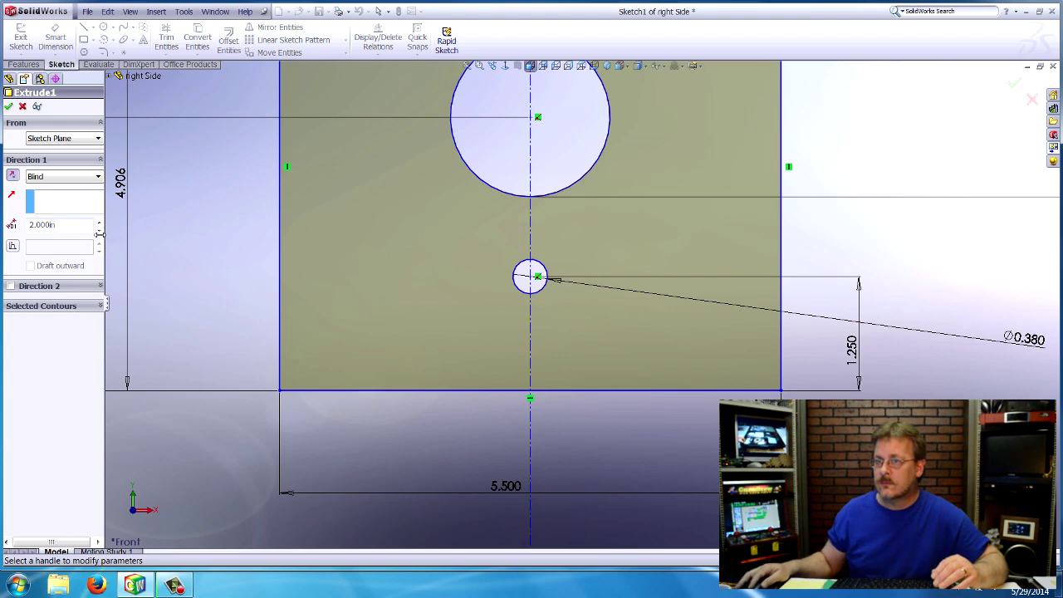
text(.5)
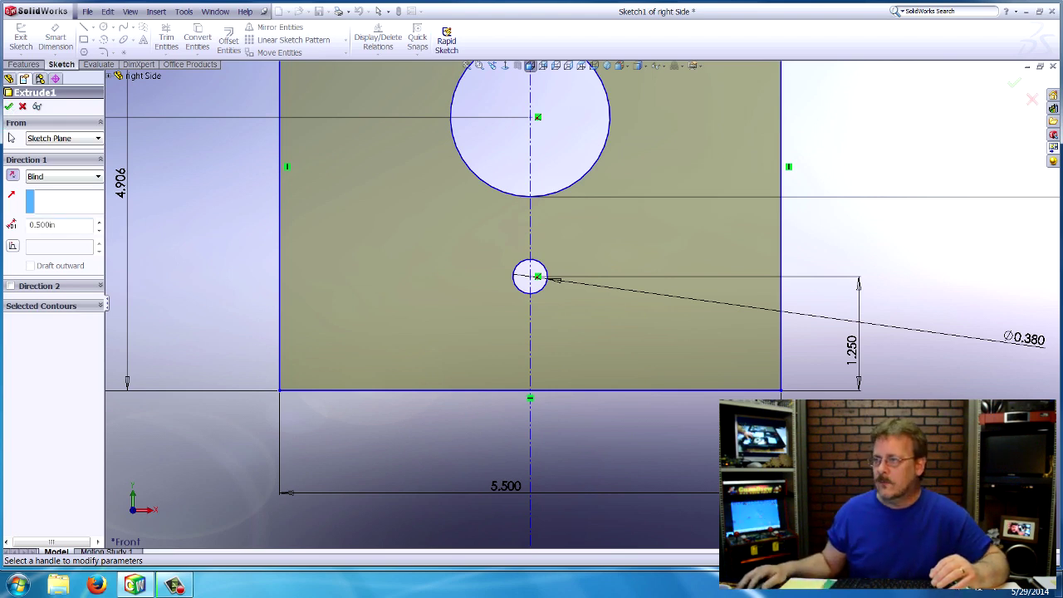
click(8, 107)
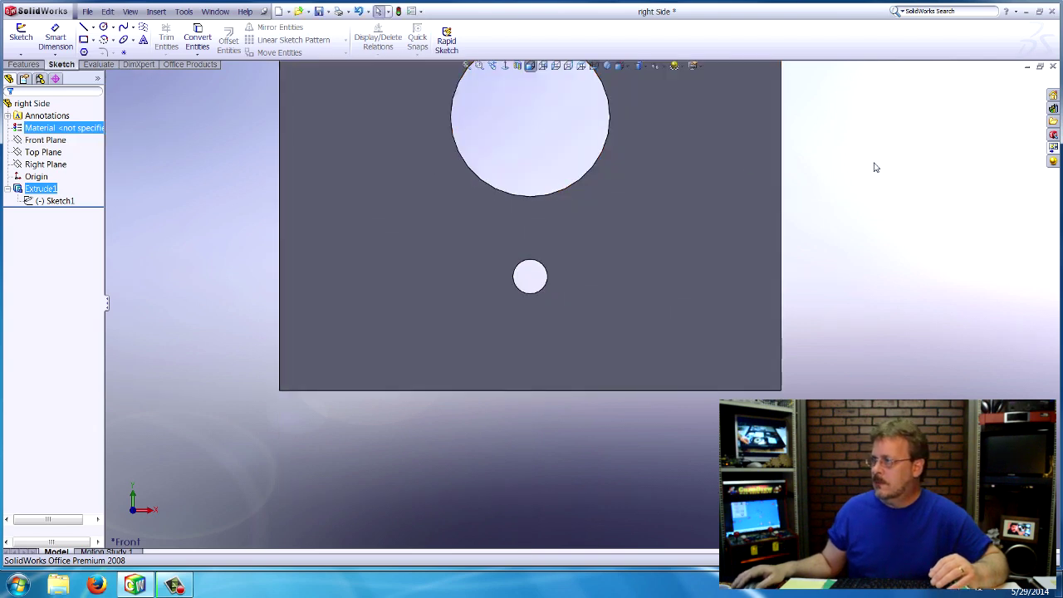
- Save and close the right Side part, then rebuild Assem1
scroll(842, 159, down, 5)
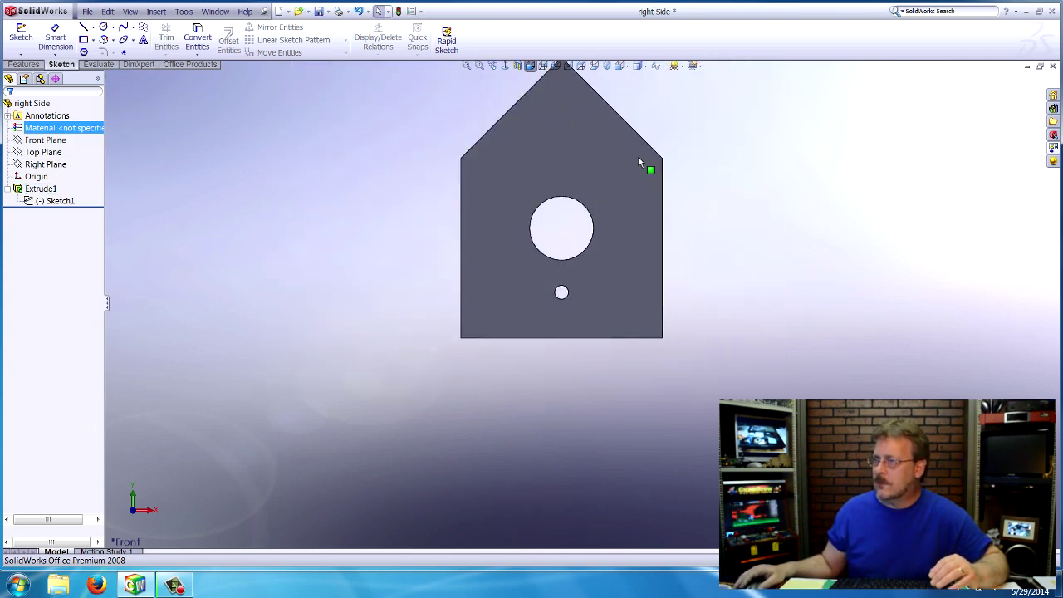
middle_drag(532, 195, 573, 175)
click(87, 10)
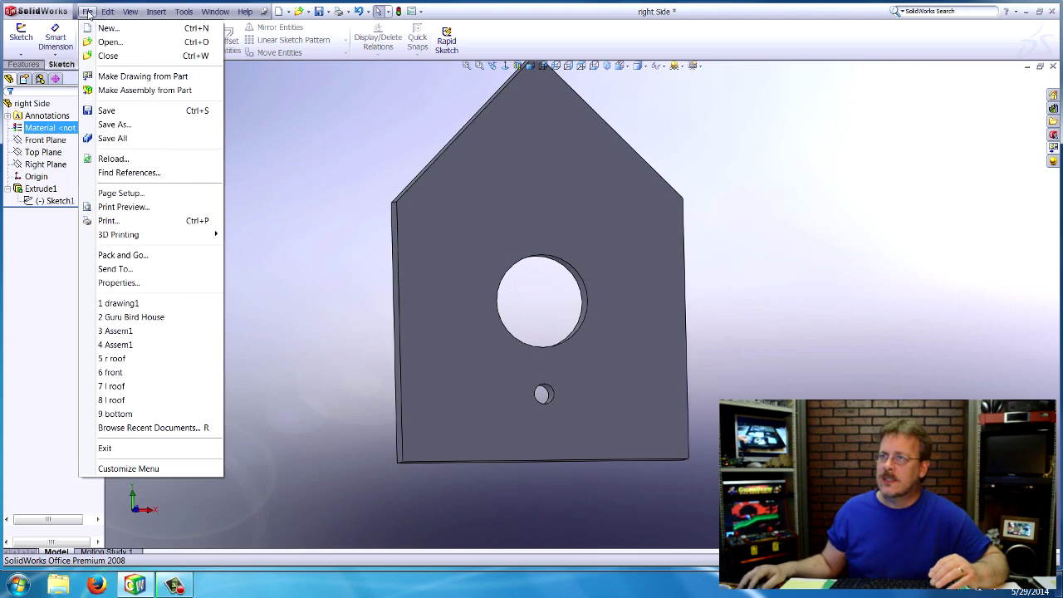
click(108, 56)
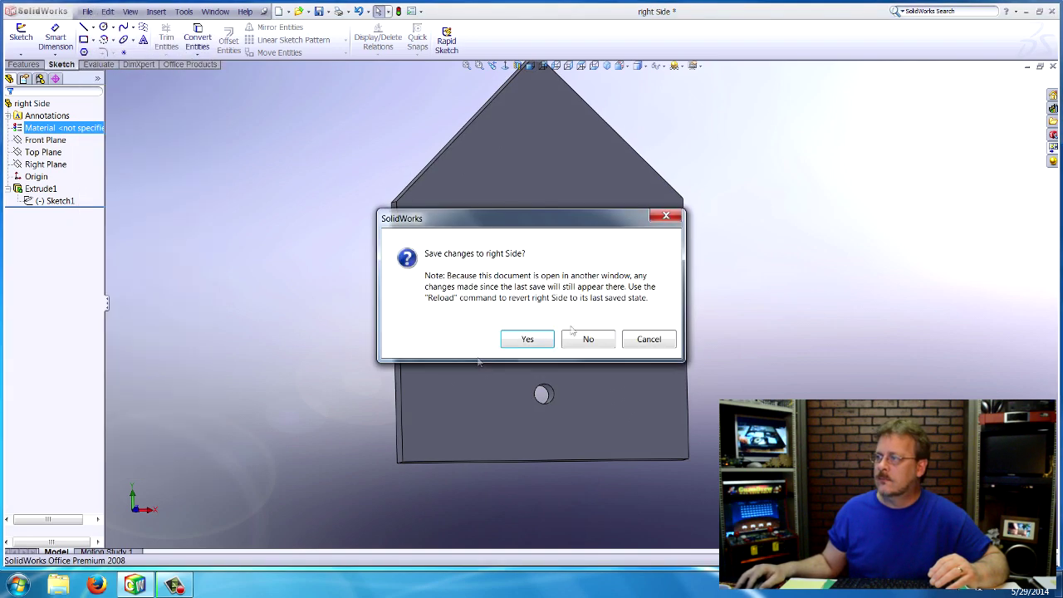
click(513, 342)
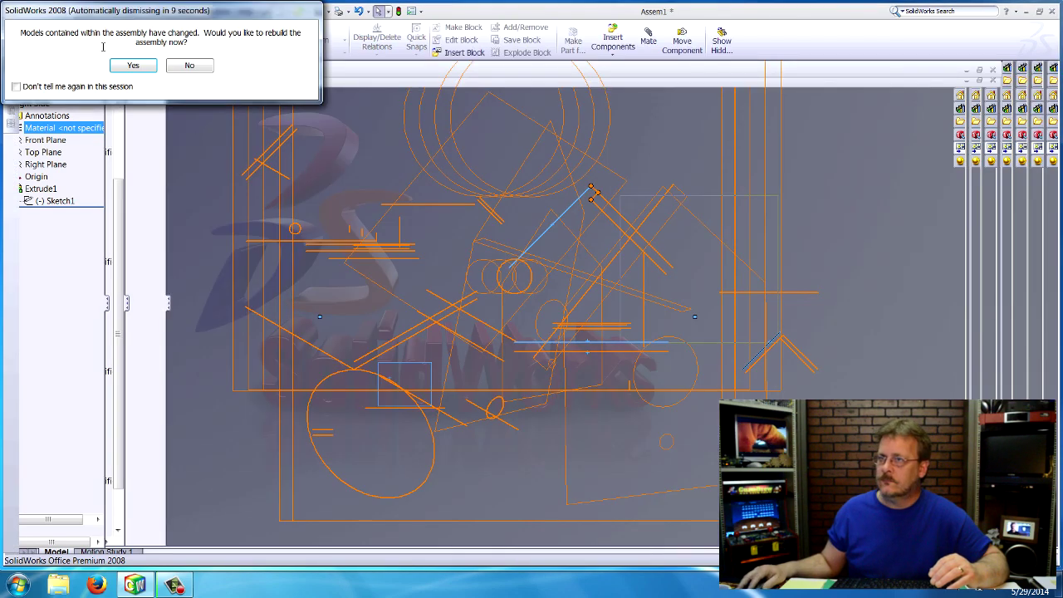
click(129, 65)
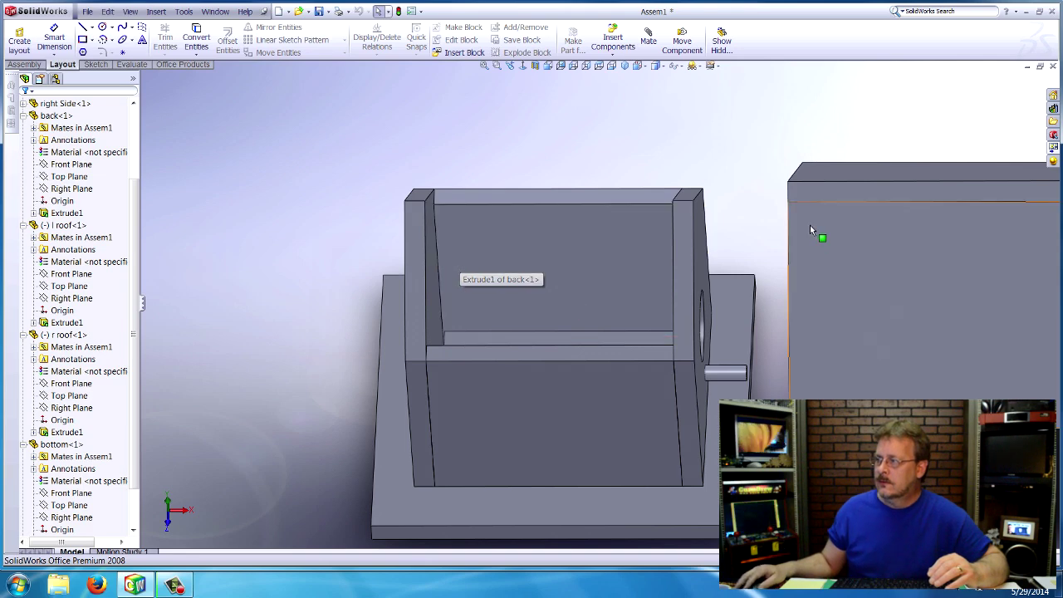
- Drag the l roof back up over the box and check it from behind
middle_drag(975, 306, 702, 276)
drag(701, 277, 308, 246)
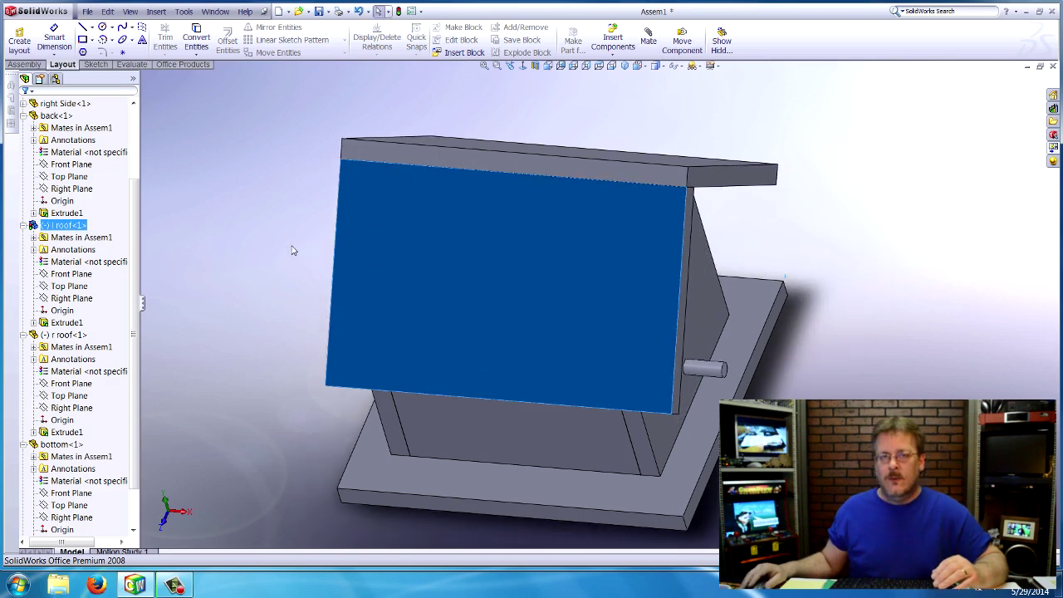
middle_drag(357, 250, 323, 166)
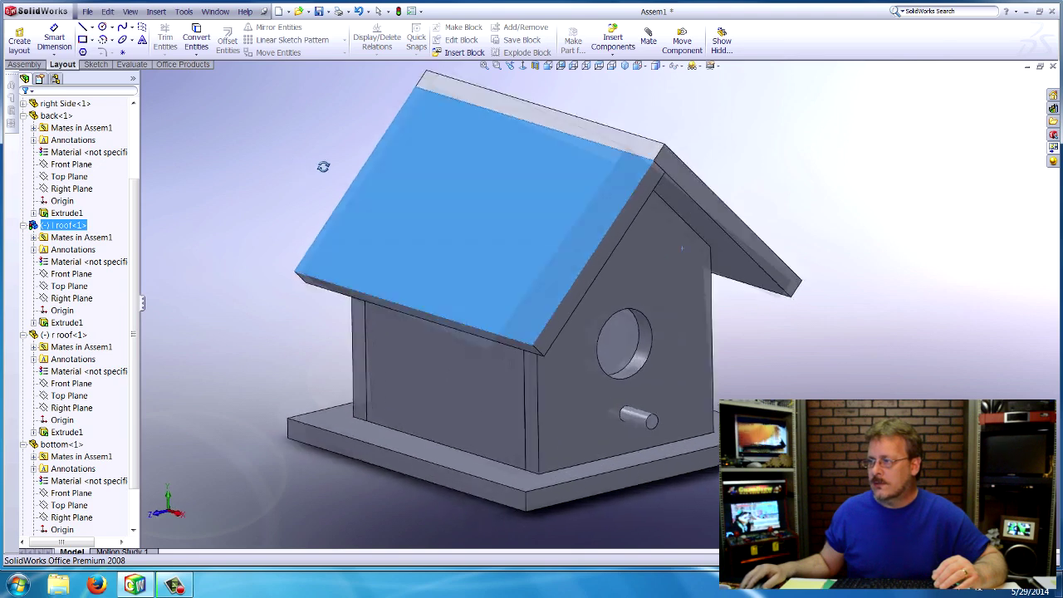
- Select the left roof piece in the assembly
key(Escape)
click(928, 187)
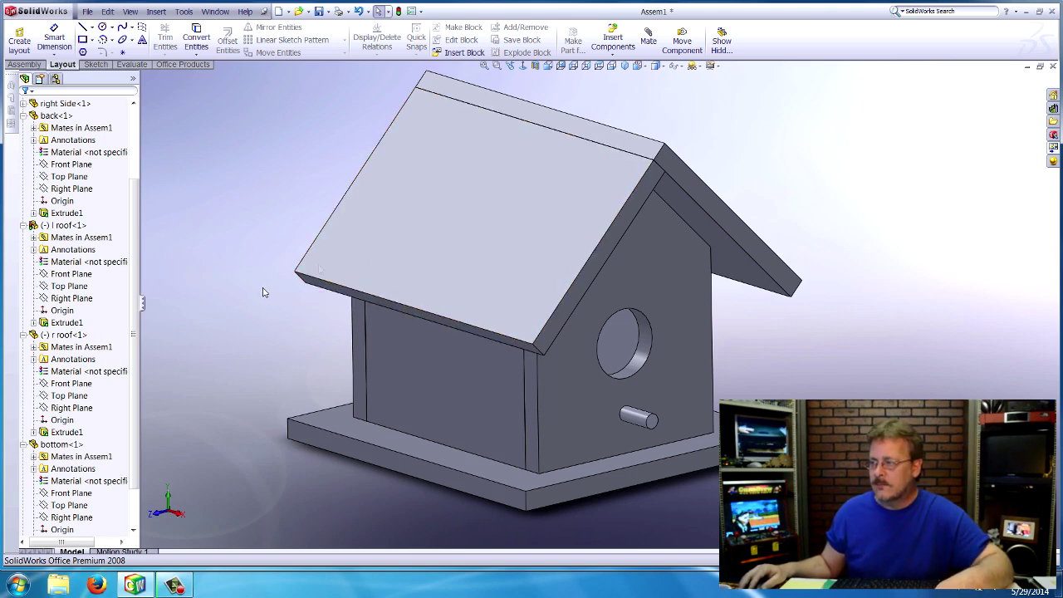
click(415, 232)
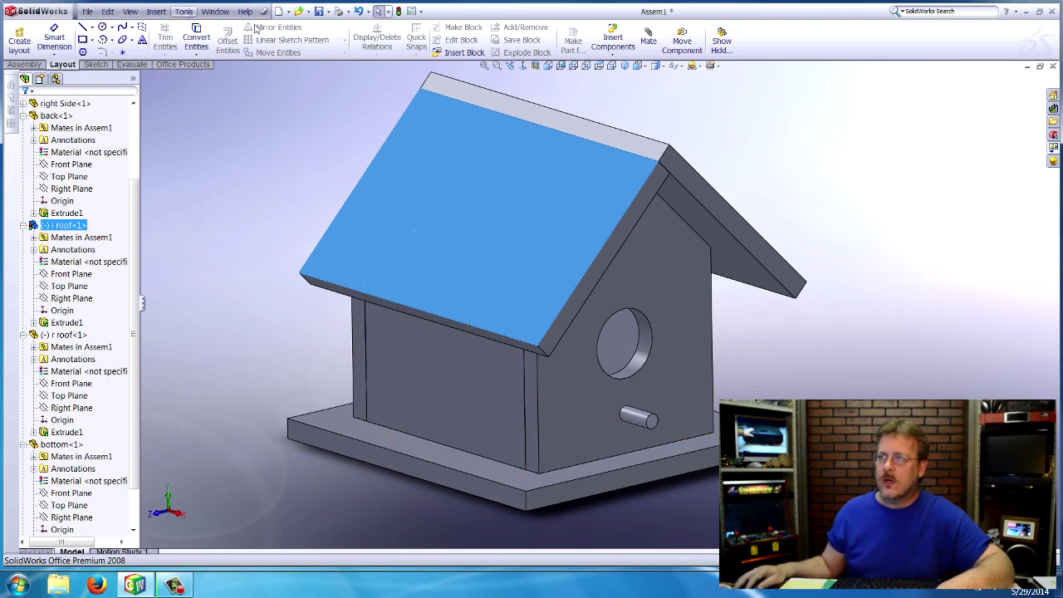
- Close the perch part and switch to the Guru Bird House - Sheet1 drawing
click(215, 11)
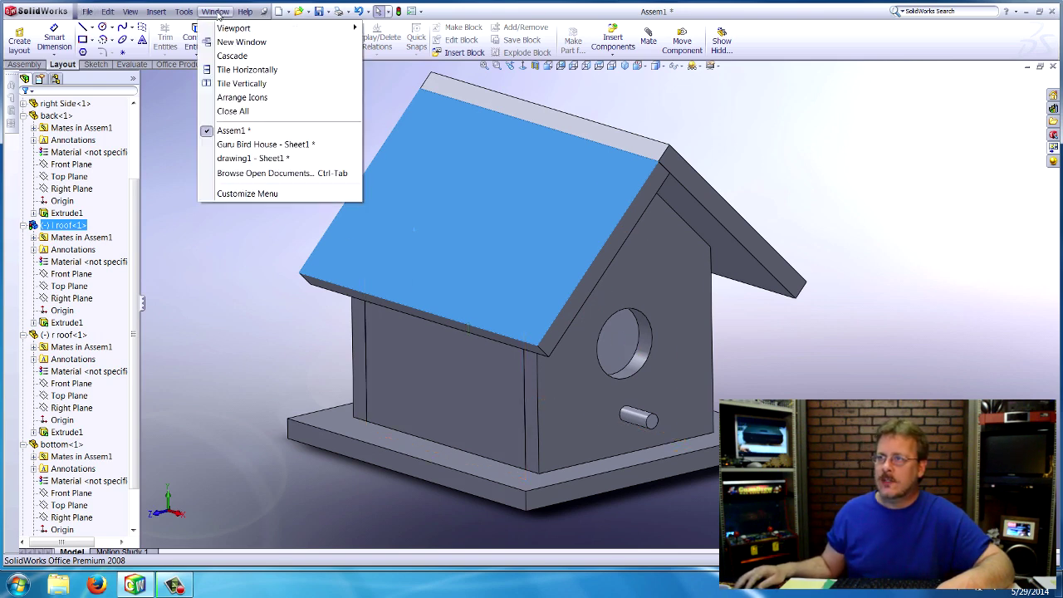
click(264, 144)
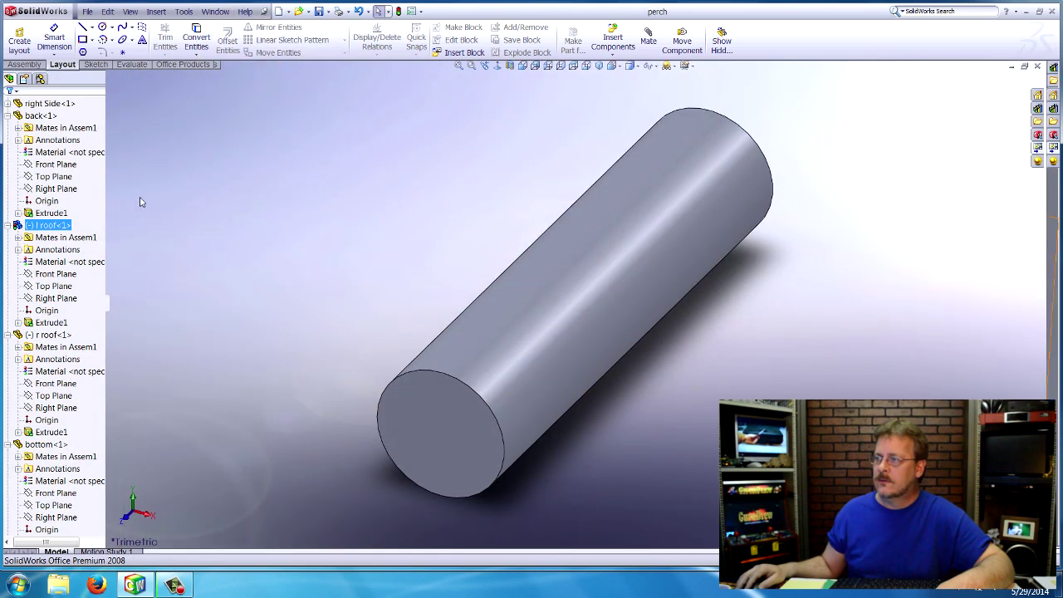
click(87, 12)
click(120, 57)
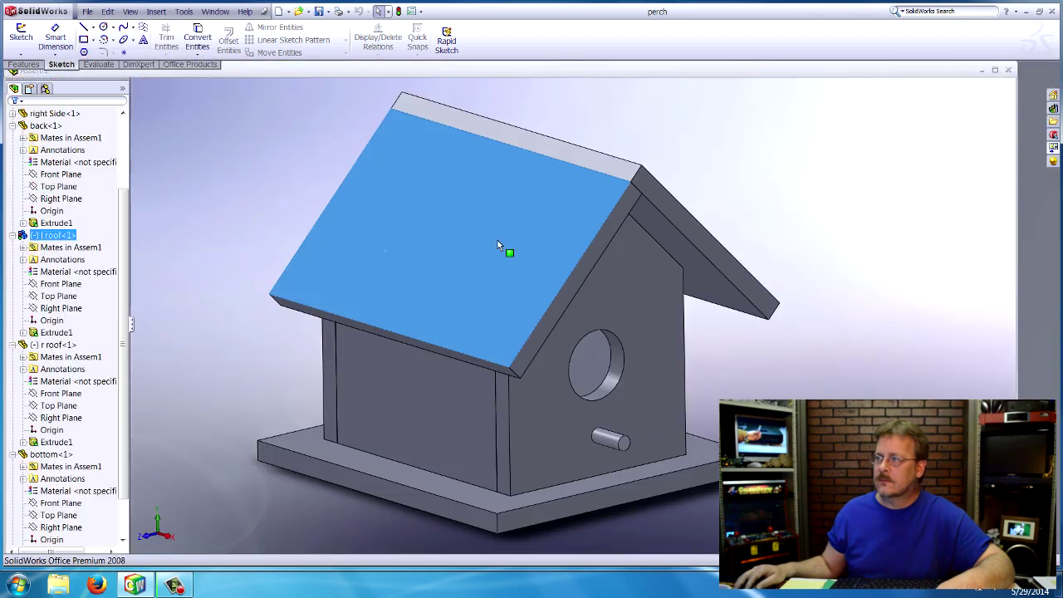
click(215, 11)
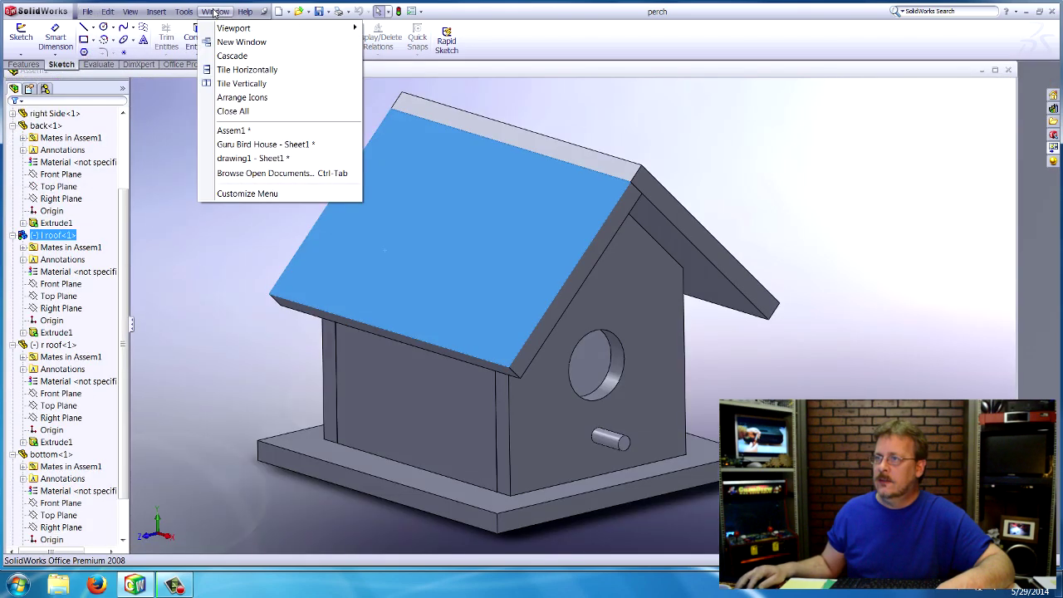
click(265, 145)
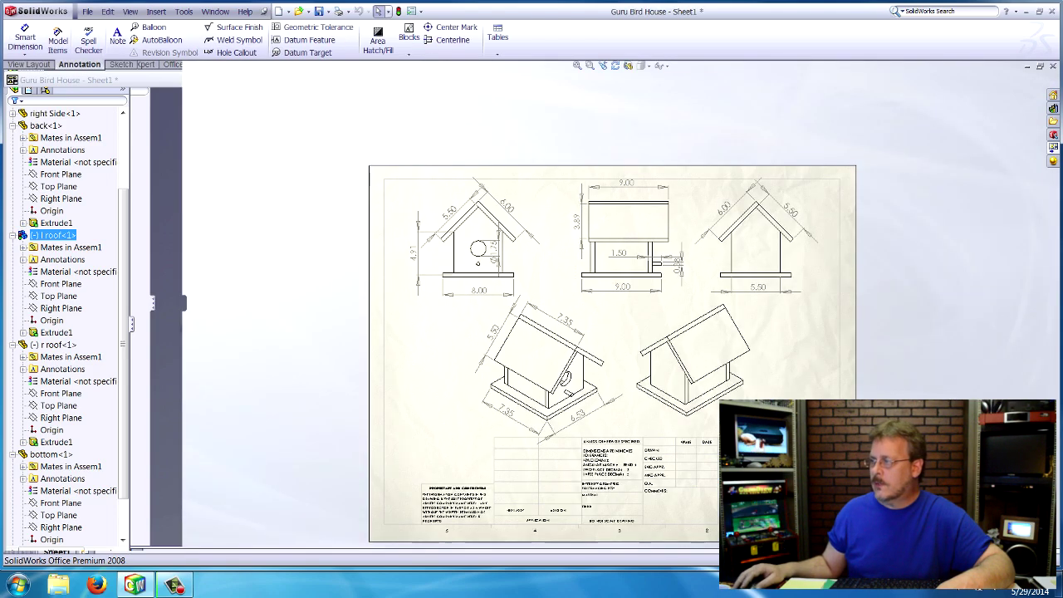
scroll(802, 364, down, 4)
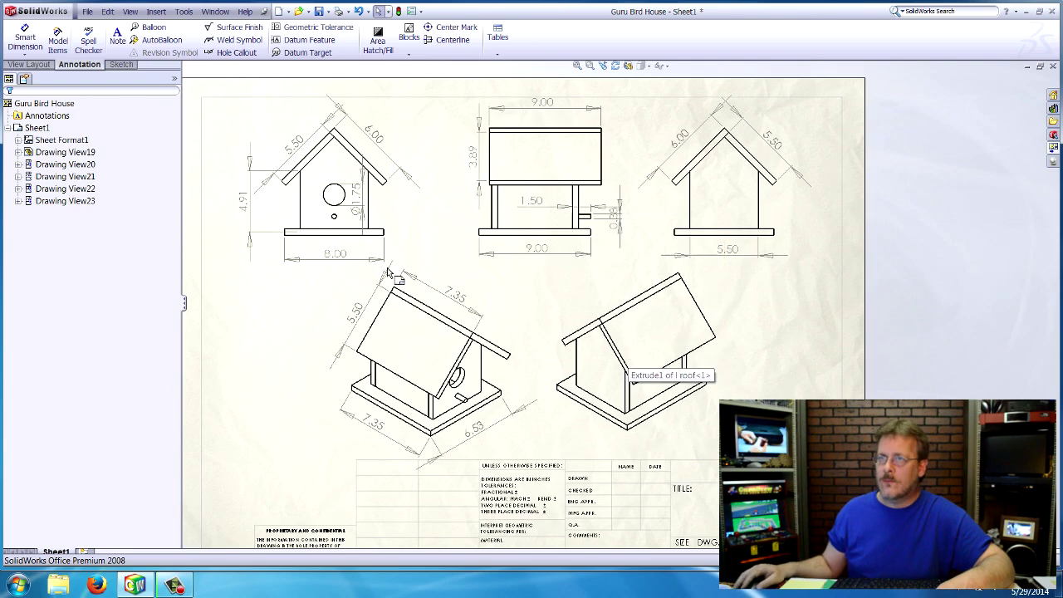
scroll(628, 368, up, 2)
scroll(560, 287, down, 1)
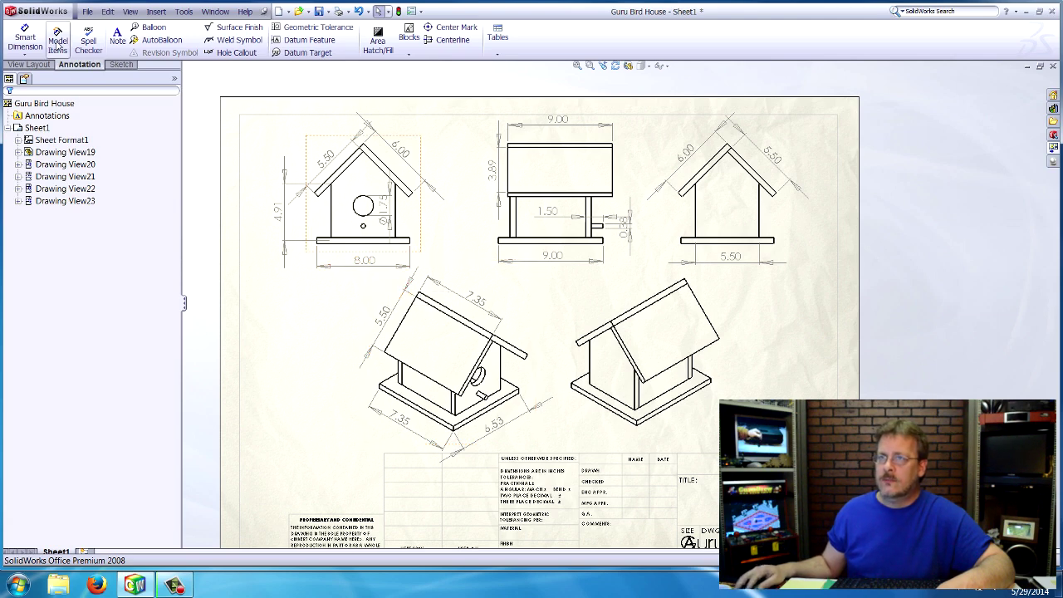
click(48, 48)
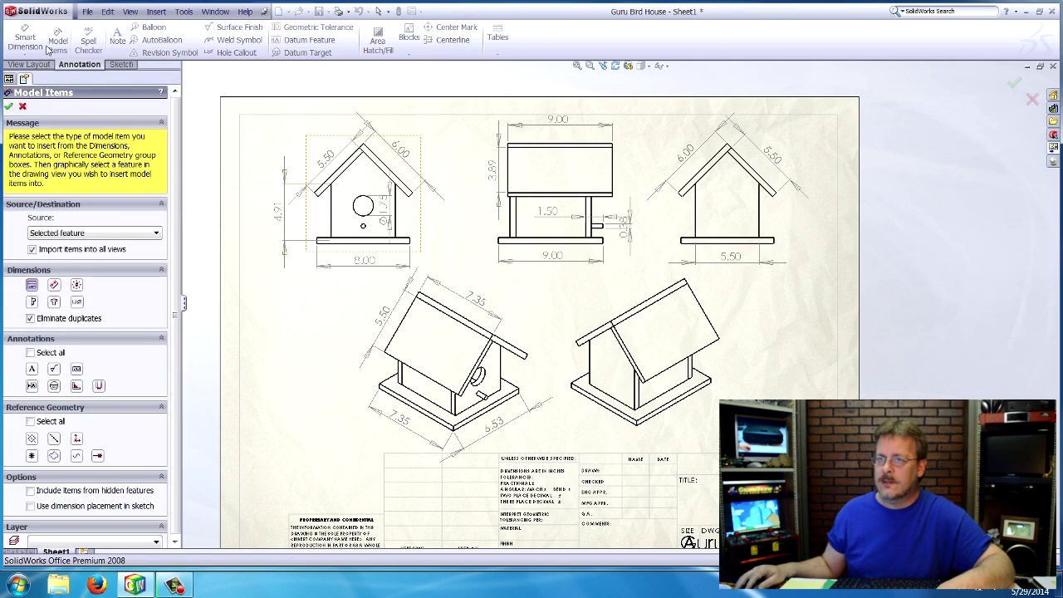
click(22, 107)
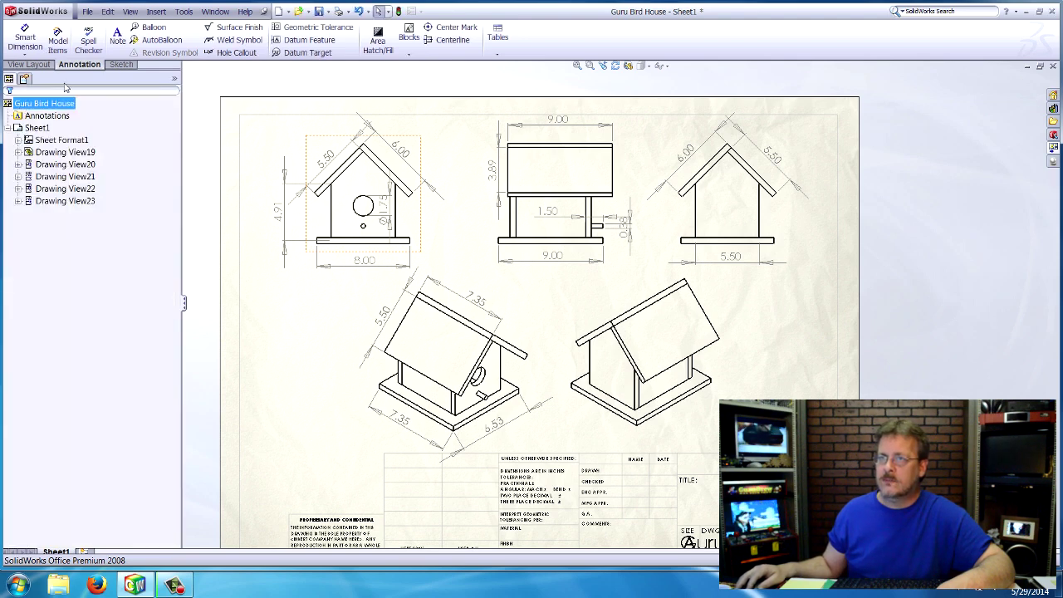
- Create a Model View from Assem1 and place the side view at the sheet's lower left
click(29, 64)
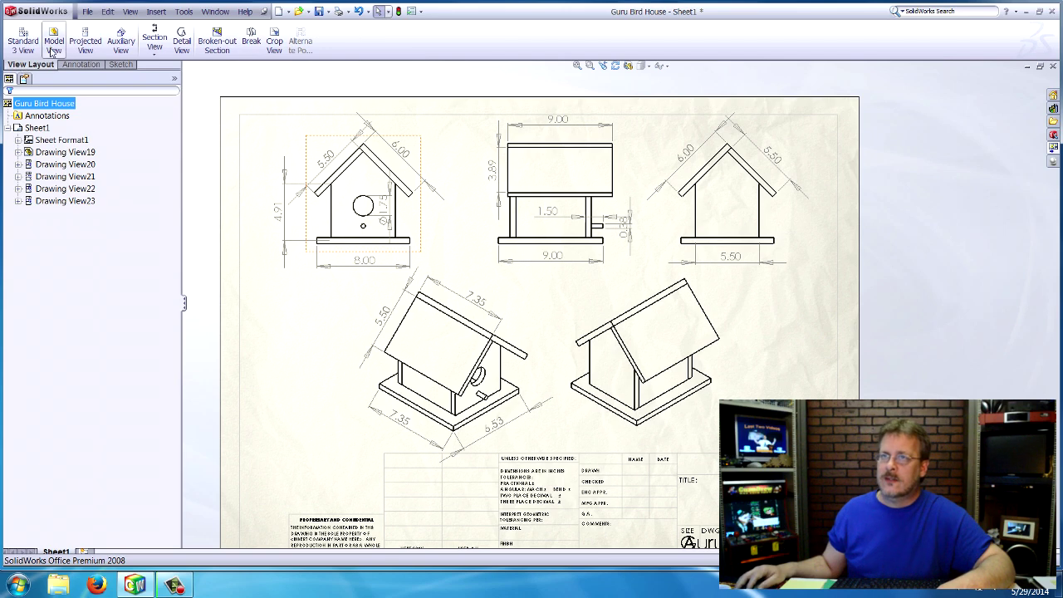
click(53, 41)
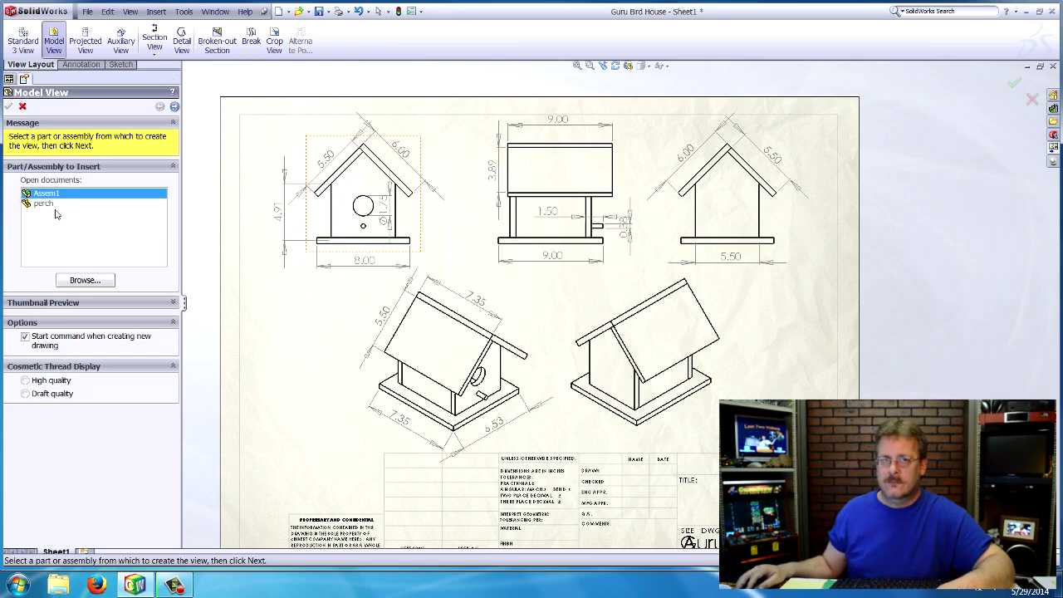
click(73, 281)
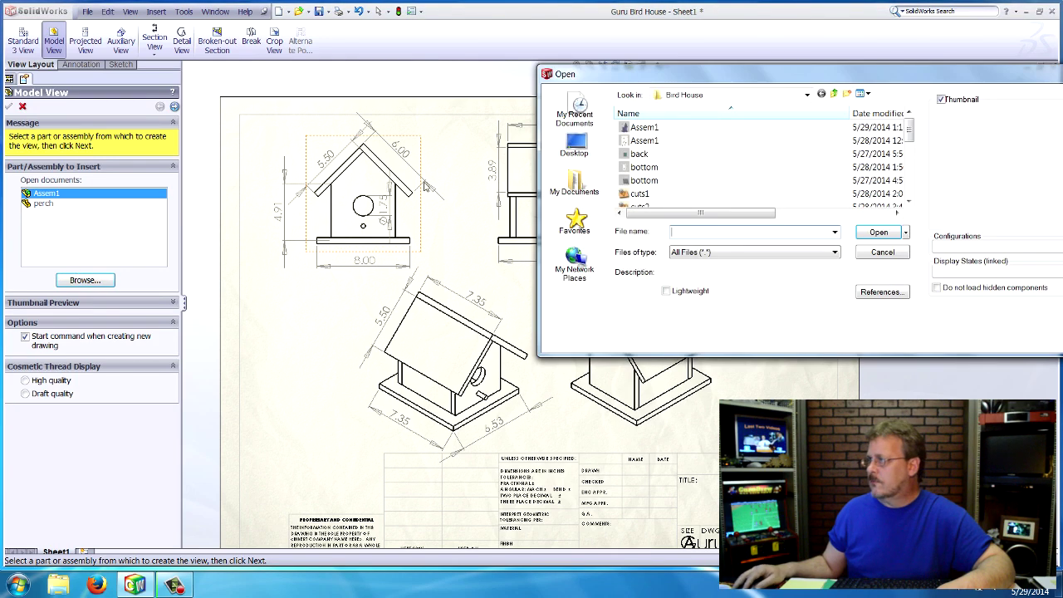
click(643, 127)
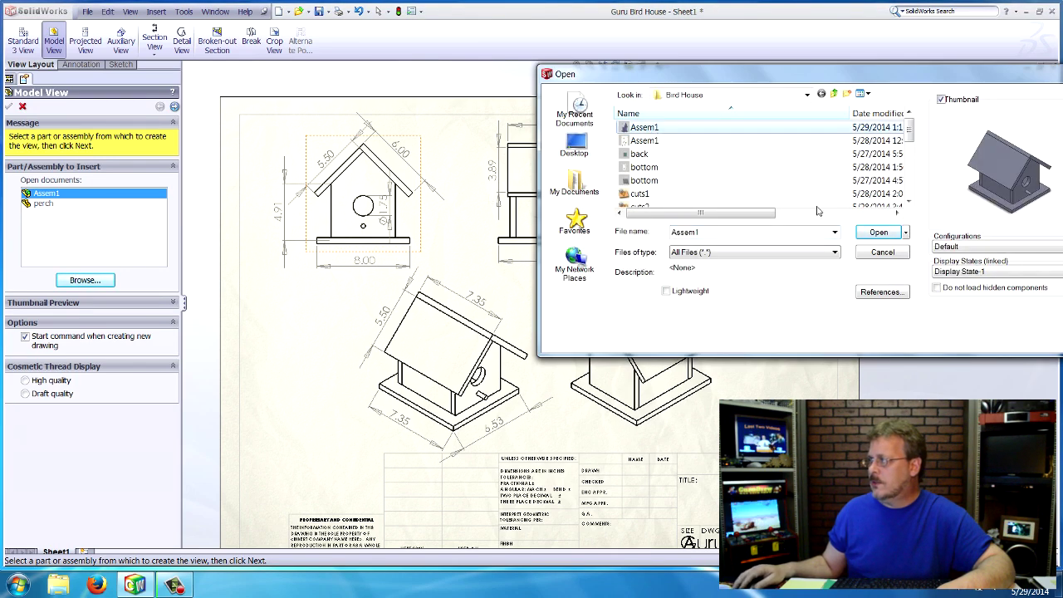
drag(983, 73, 652, 77)
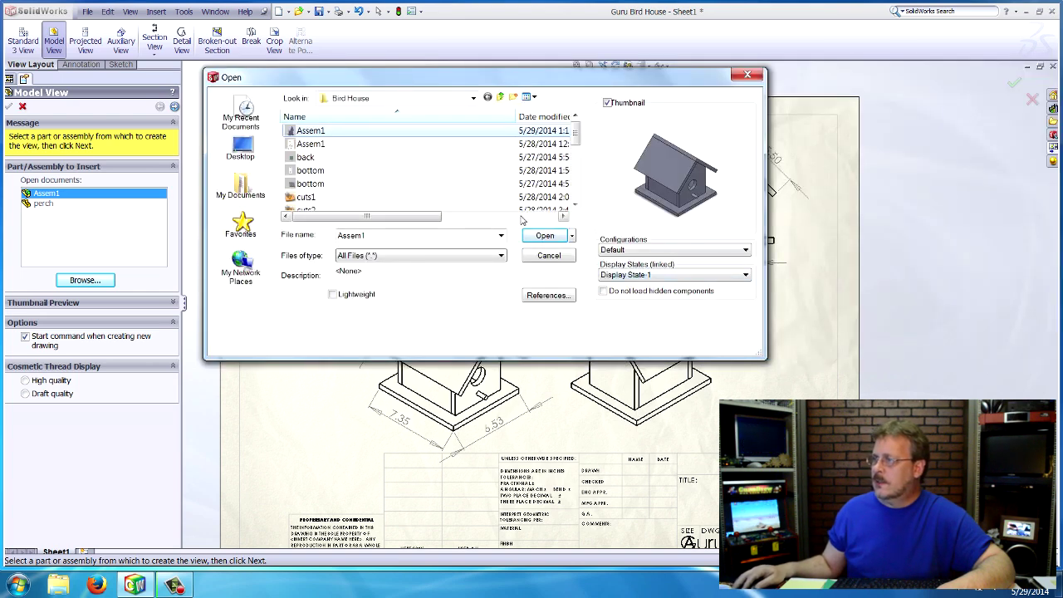
click(537, 236)
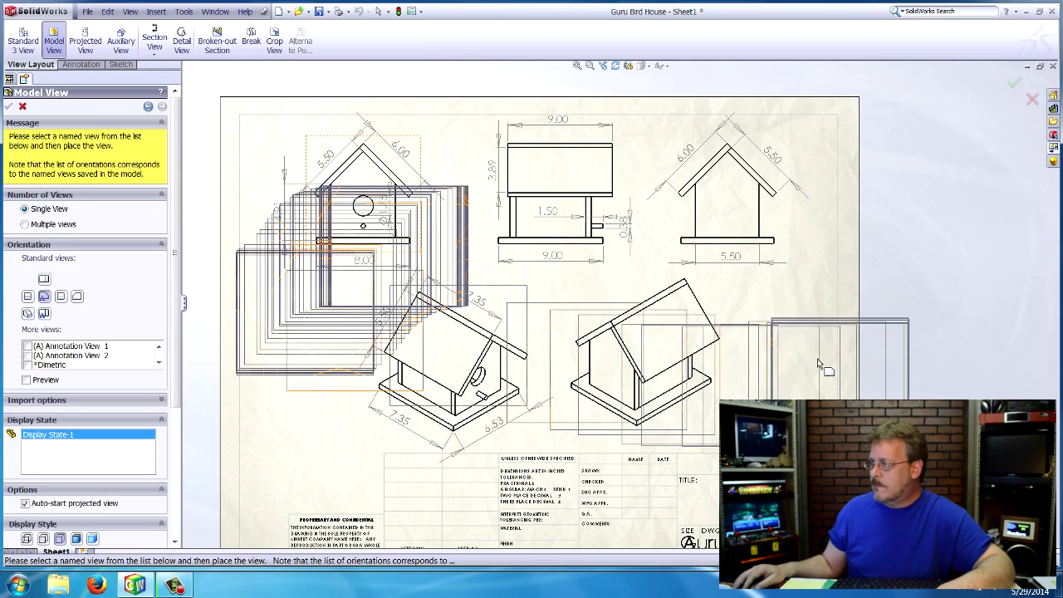
click(280, 375)
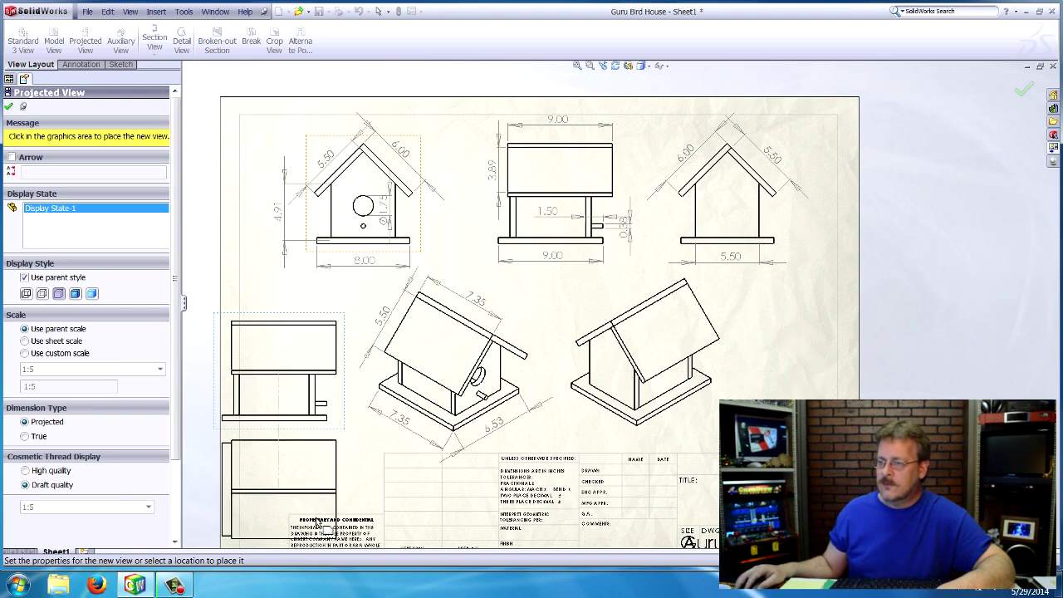
- Finish the gabled end view at lower right and raise Drawing View26 into alignment
key(z)
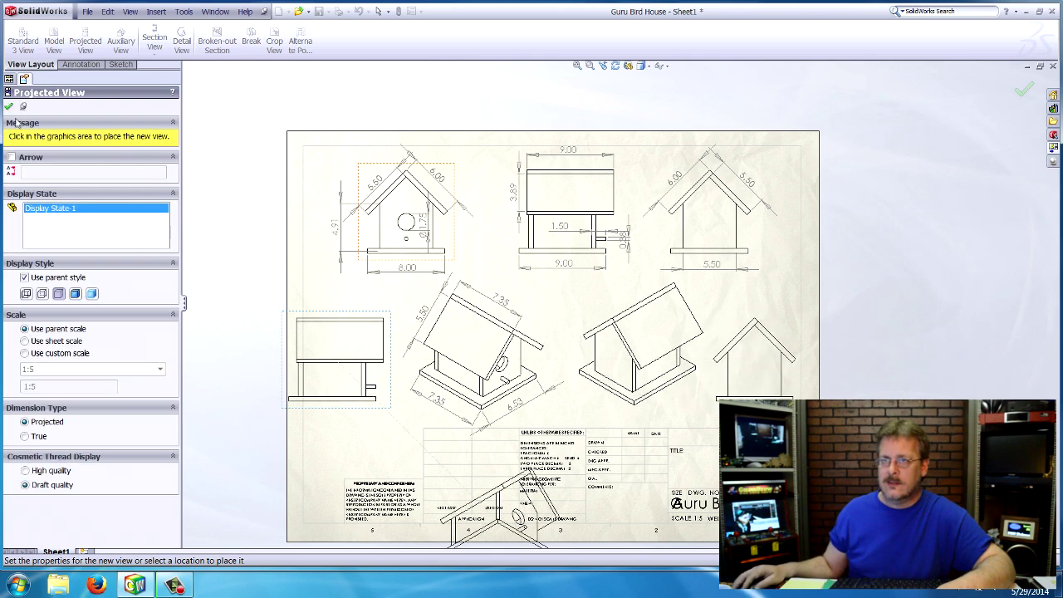
click(9, 108)
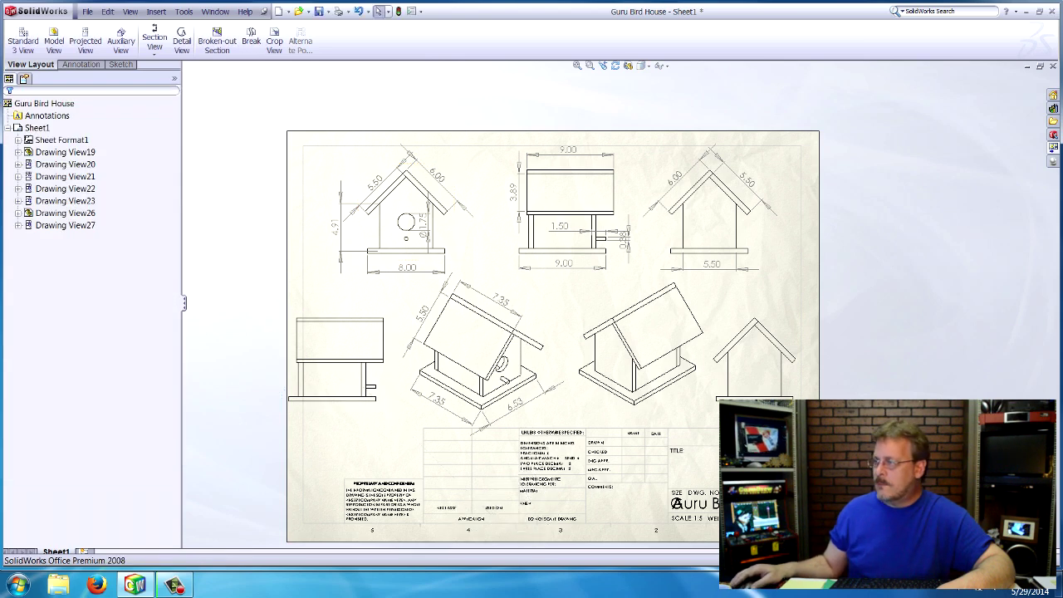
click(310, 361)
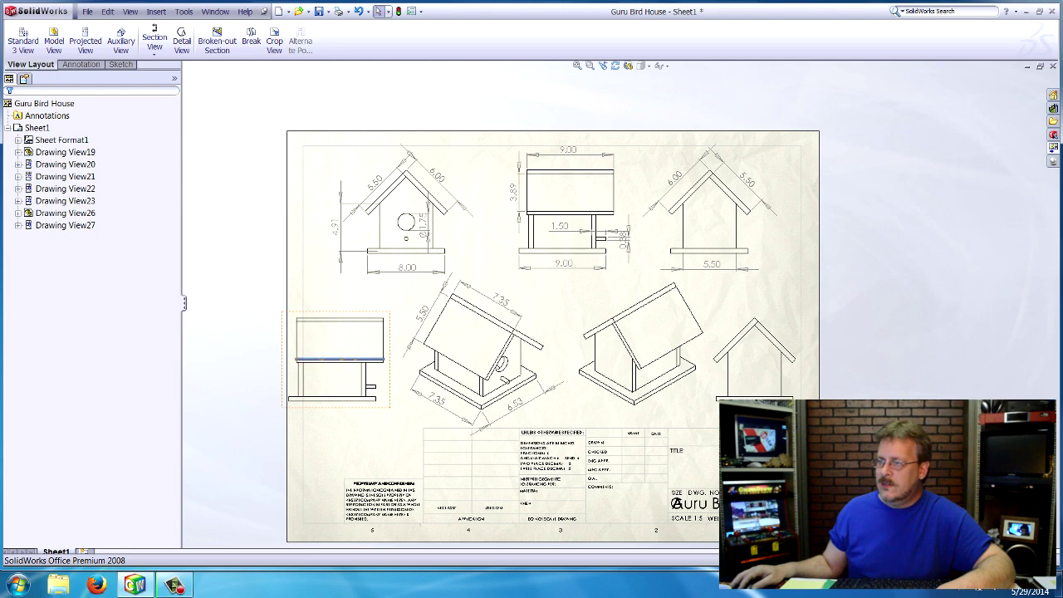
key(Escape)
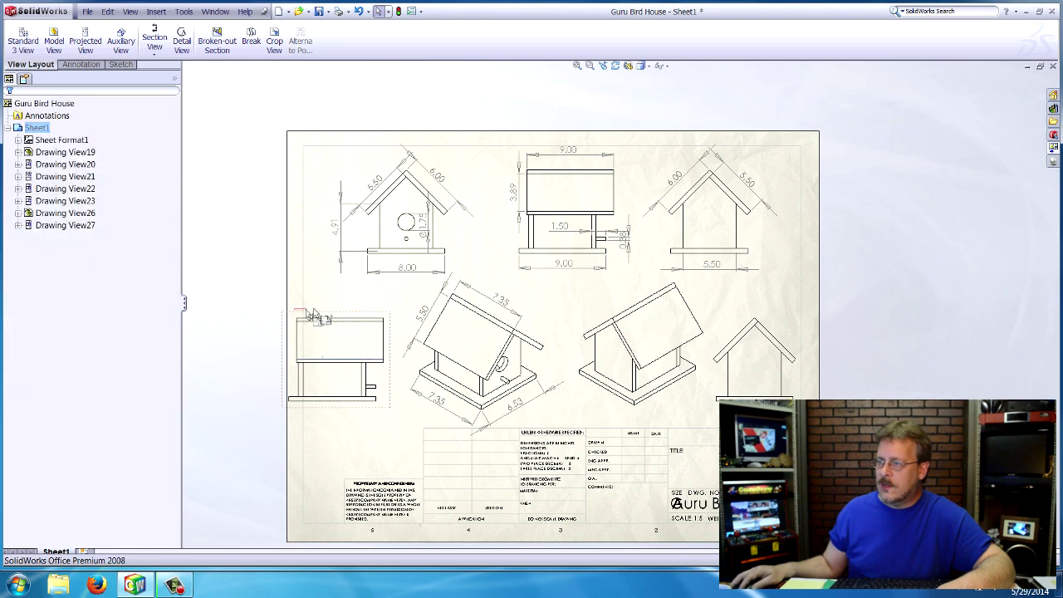
mouse_move(304, 318)
mouse_down()
mouse_move(327, 315)
mouse_move(322, 303)
mouse_up()
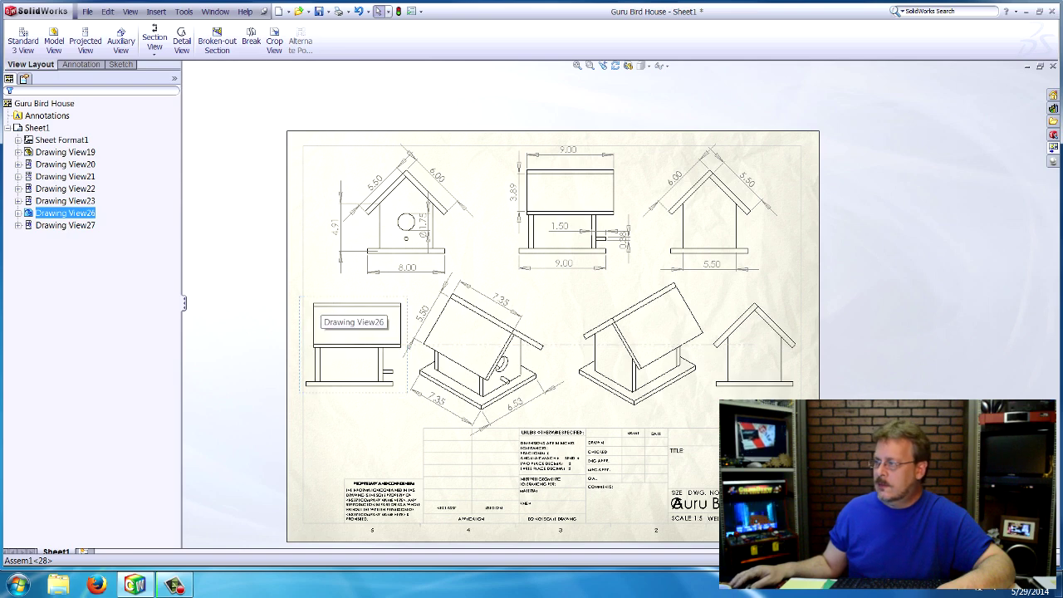
- Dimension the end view's base width as 8.00, placed below the base
key(Escape)
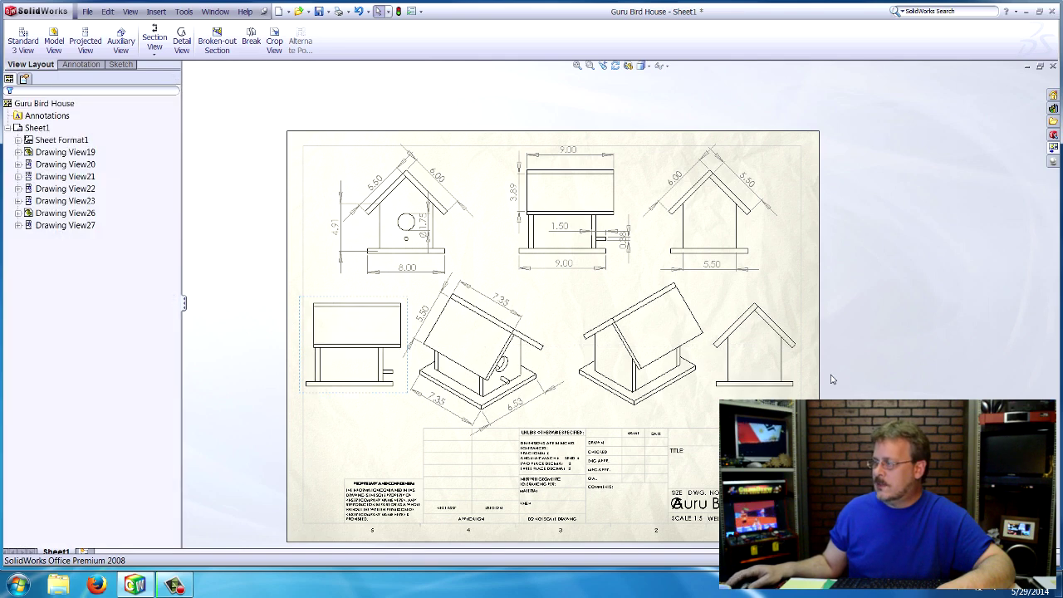
key(f)
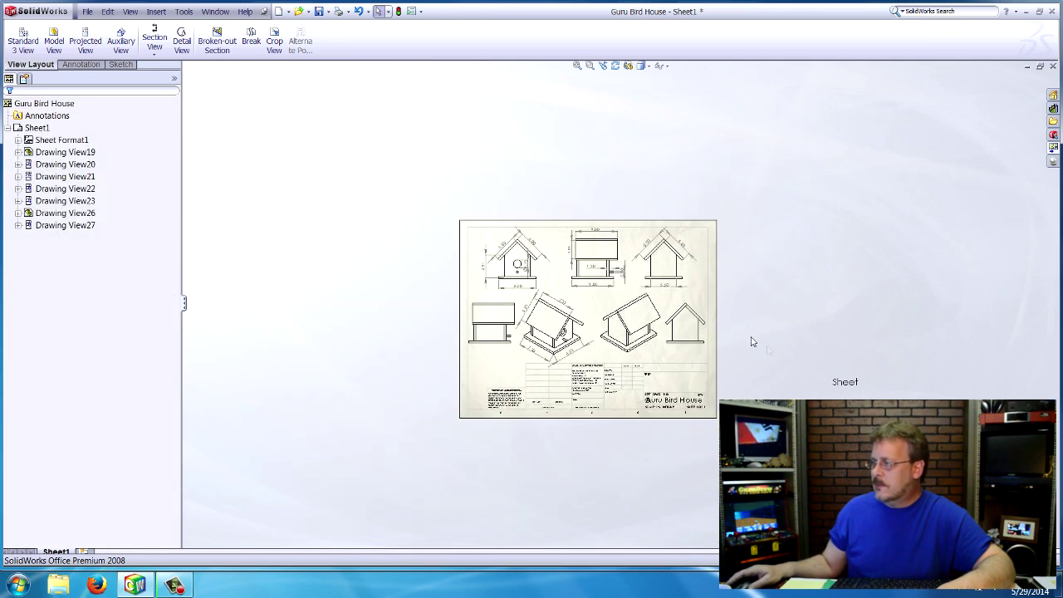
scroll(711, 332, down, 5)
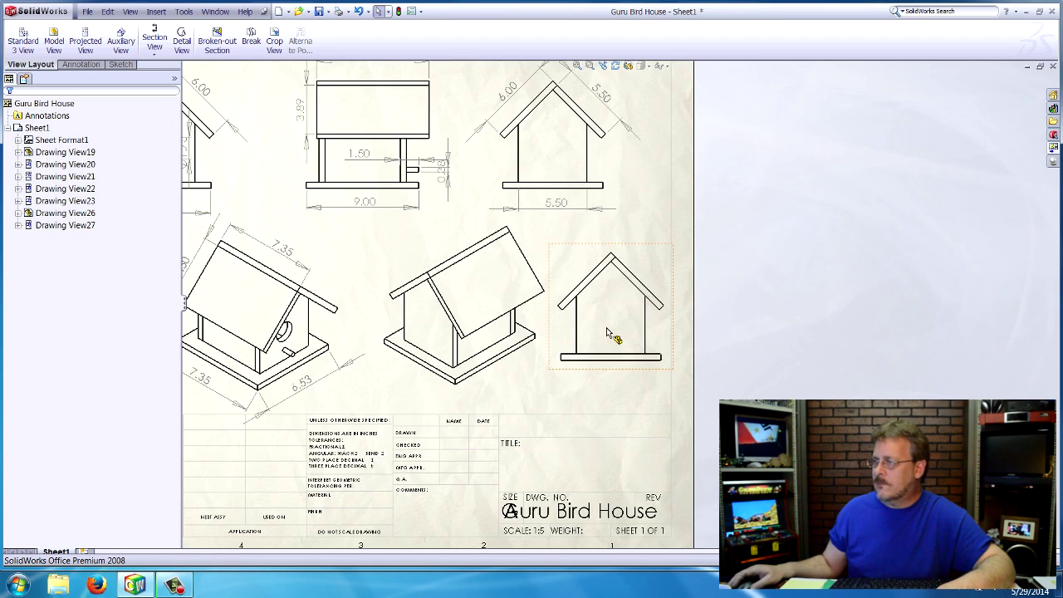
scroll(607, 332, down, 4)
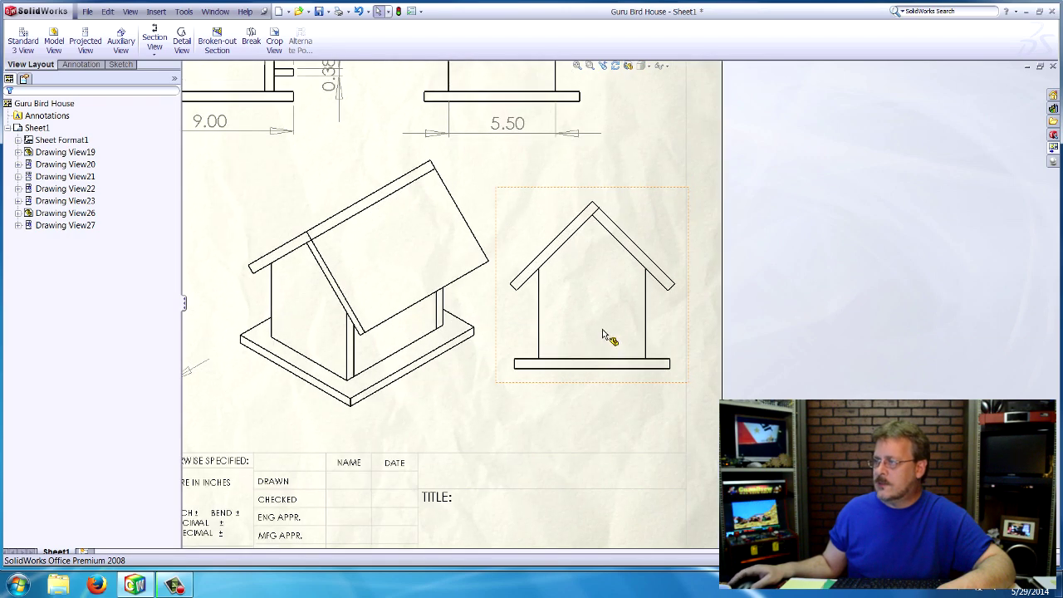
click(67, 65)
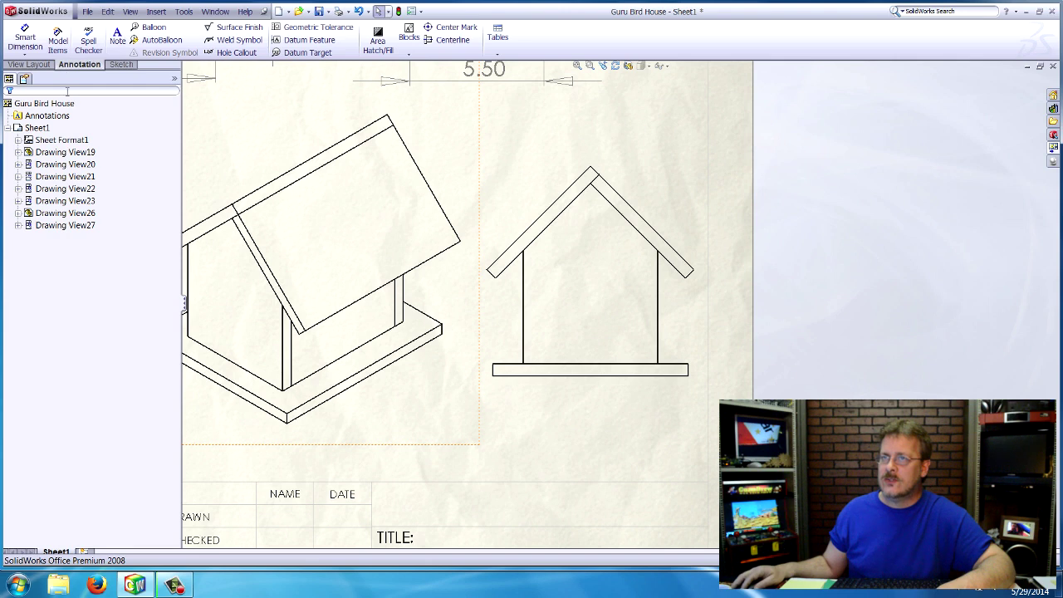
click(23, 39)
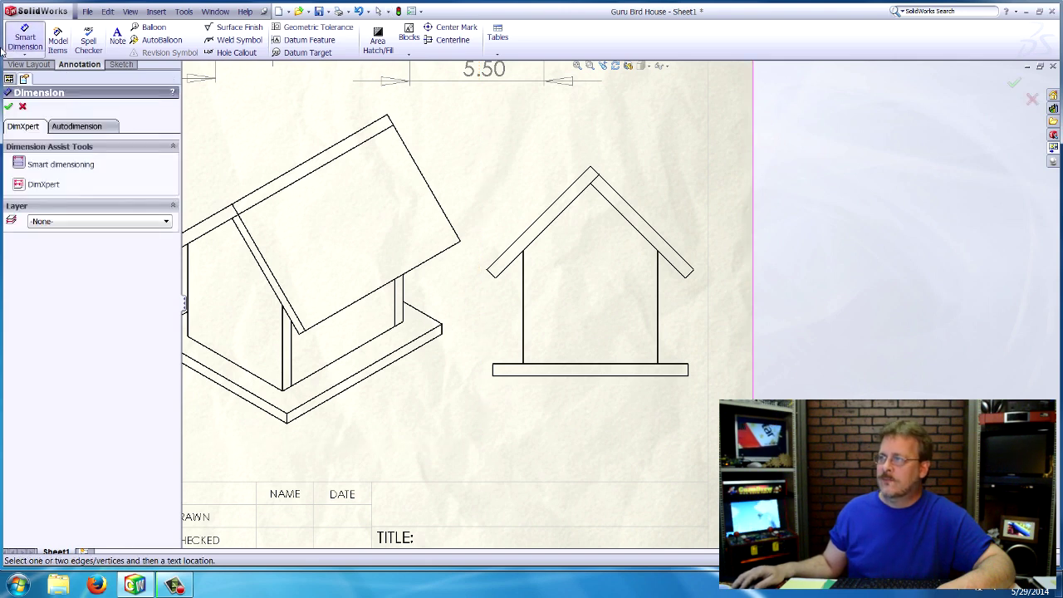
click(586, 381)
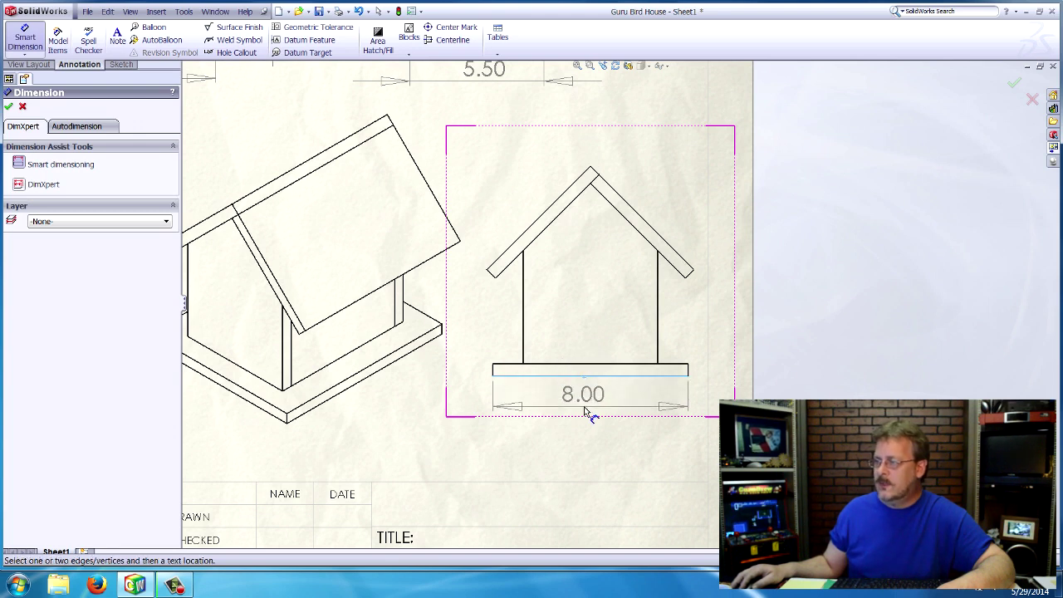
click(585, 412)
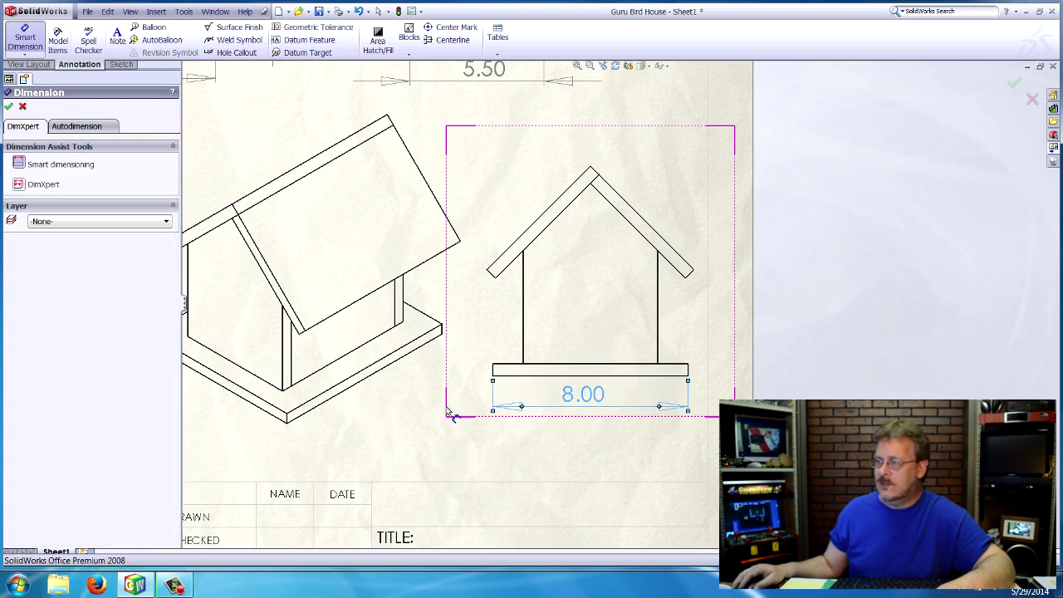
click(619, 405)
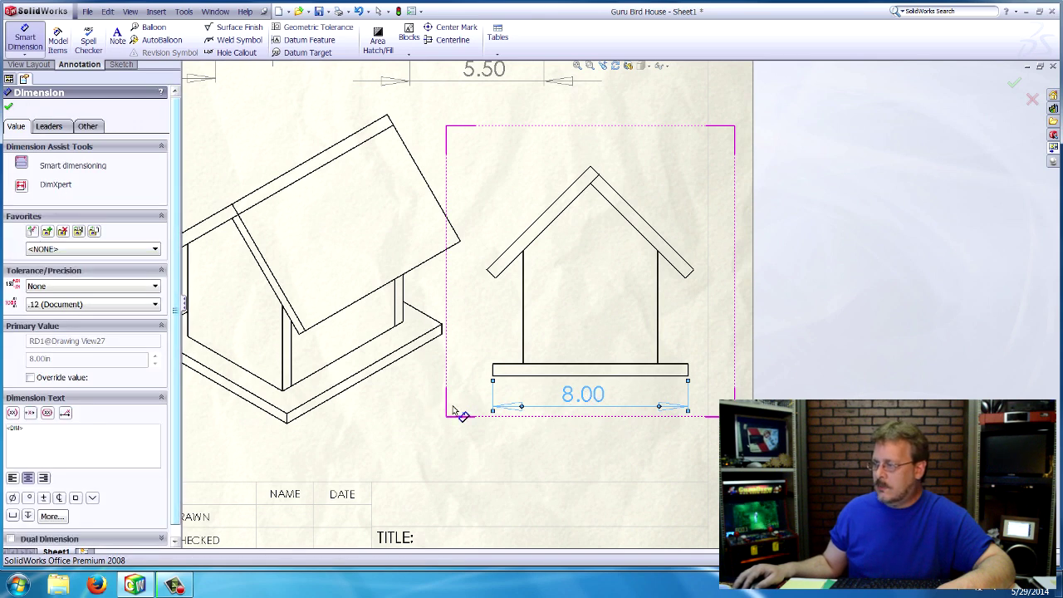
drag(408, 415, 589, 401)
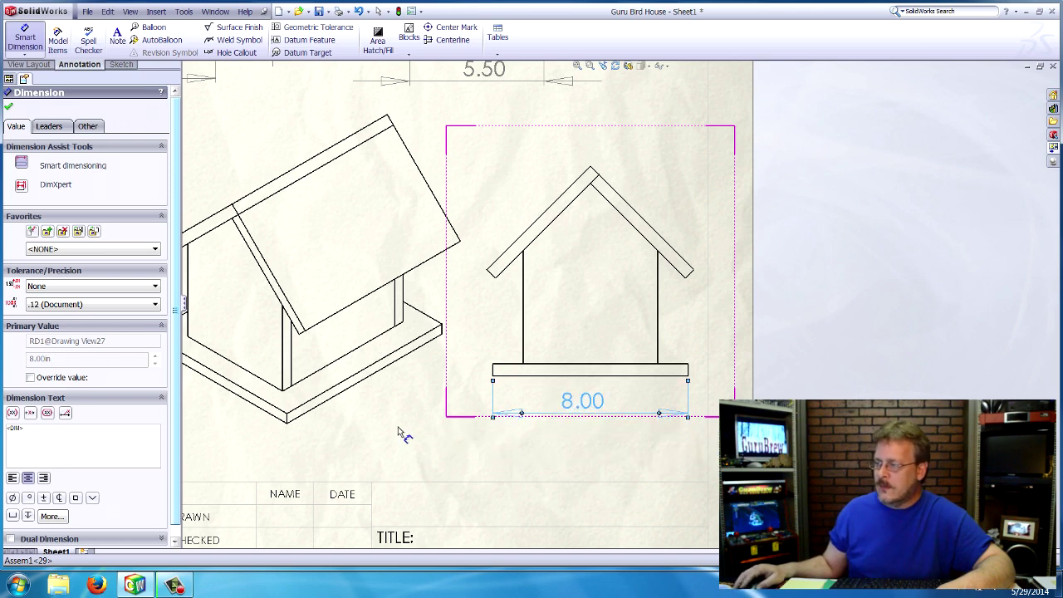
- Add the 6.00 left roof edge and 7.41 overall height dimensions
click(543, 212)
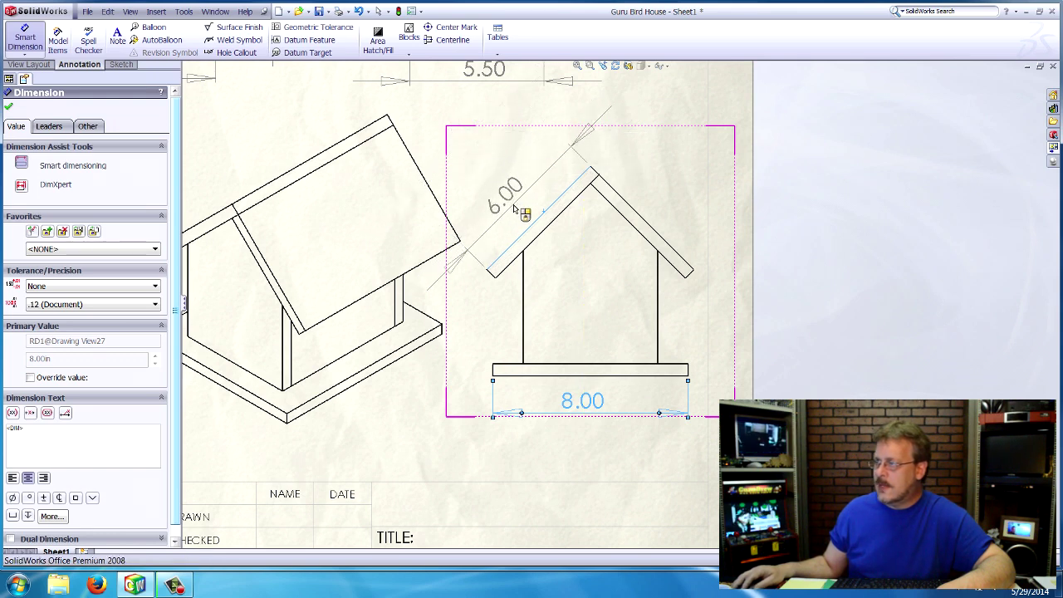
click(515, 210)
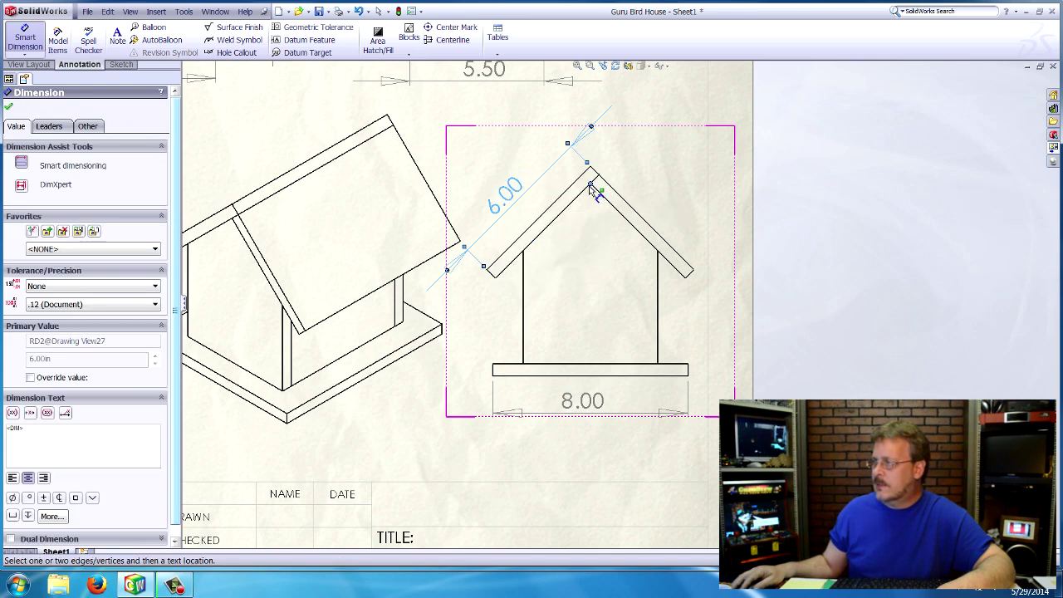
click(584, 369)
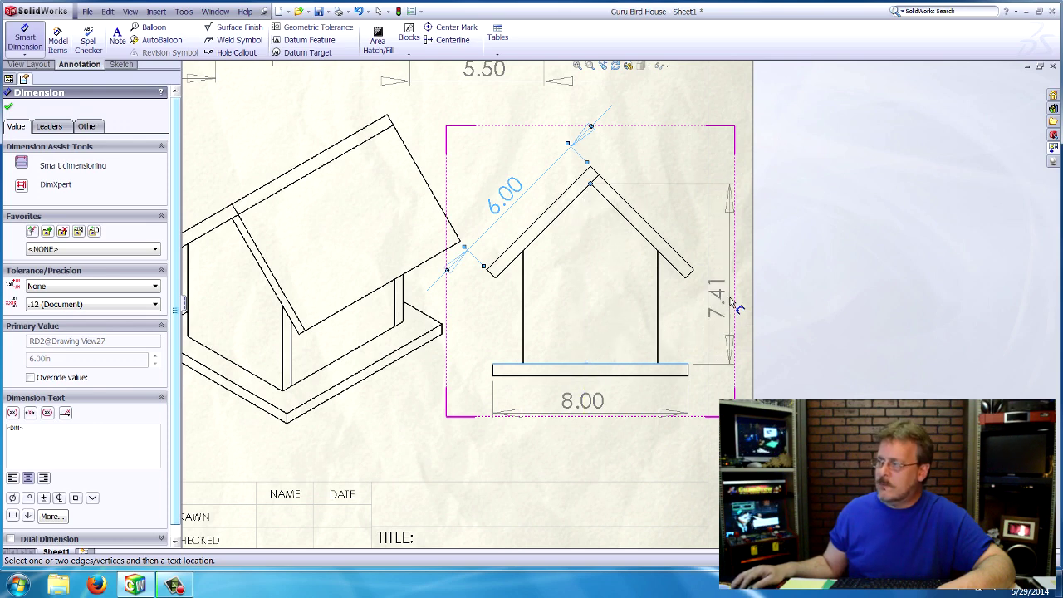
click(735, 306)
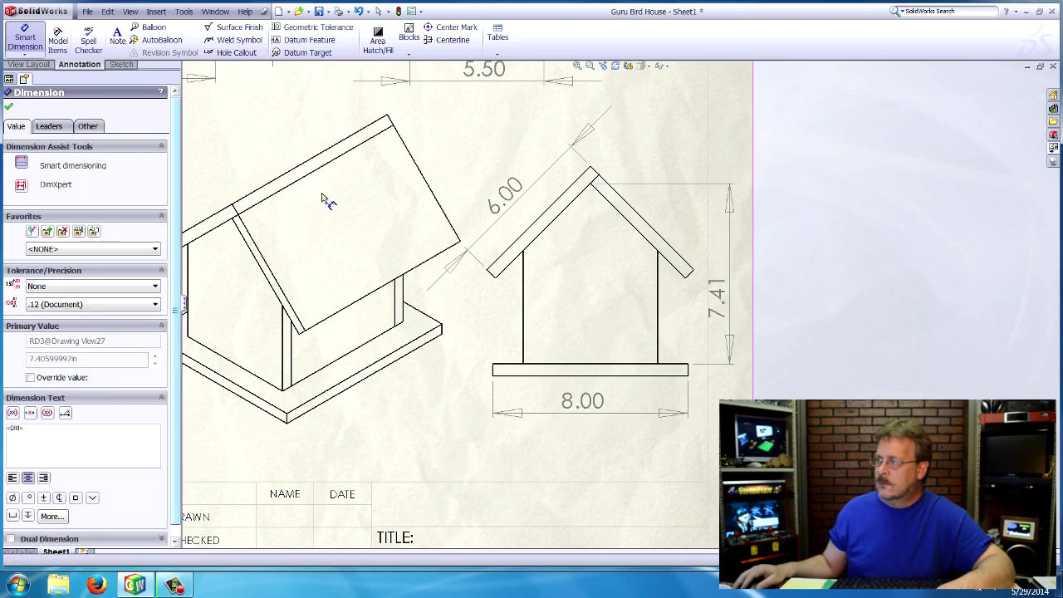
click(11, 106)
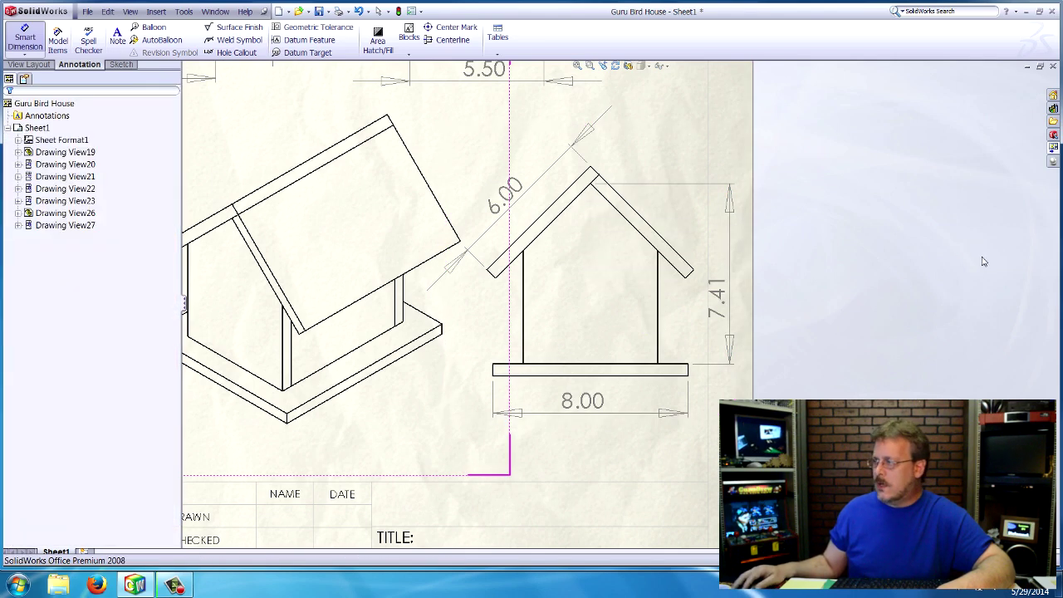
scroll(449, 261, up, 3)
scroll(447, 259, up, 5)
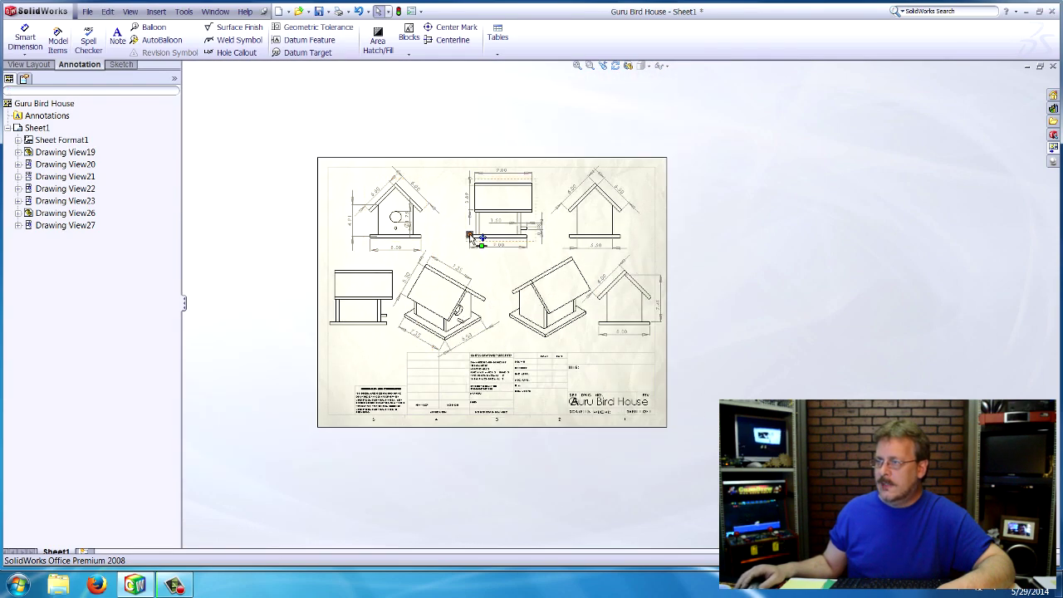
scroll(474, 241, down, 1)
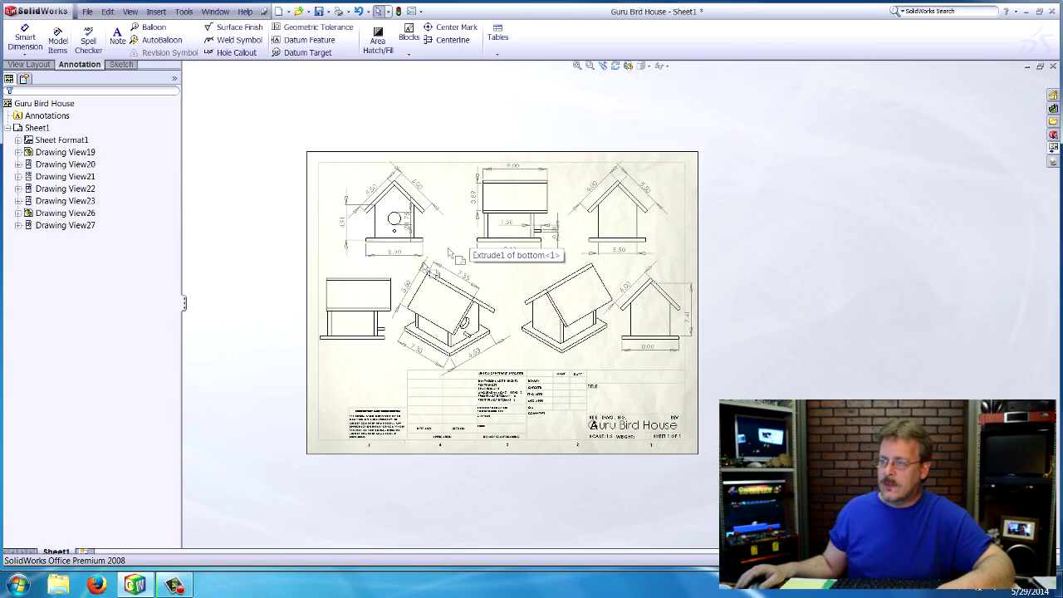
click(353, 283)
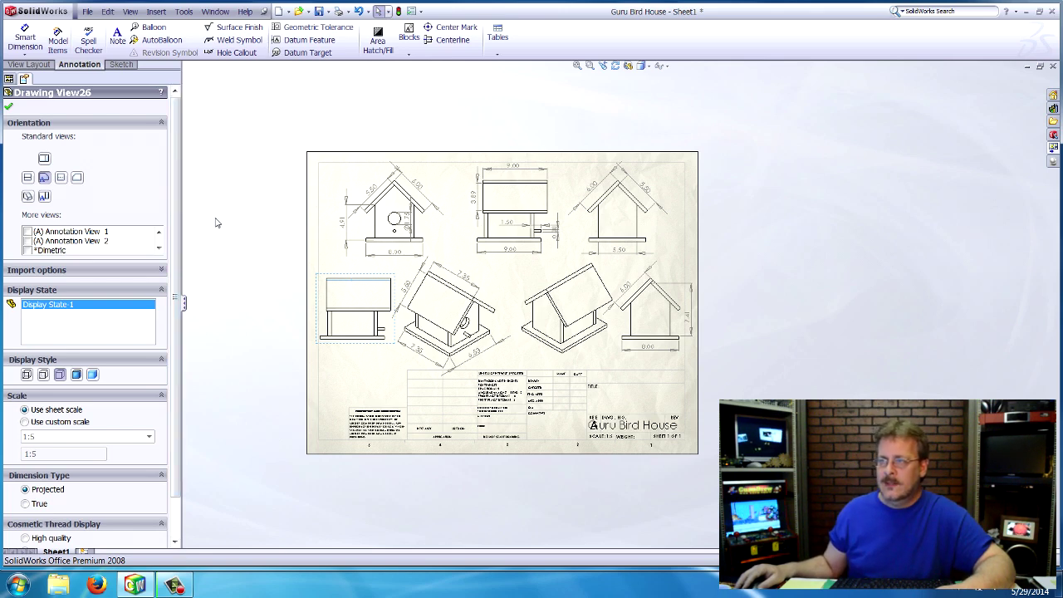
click(7, 107)
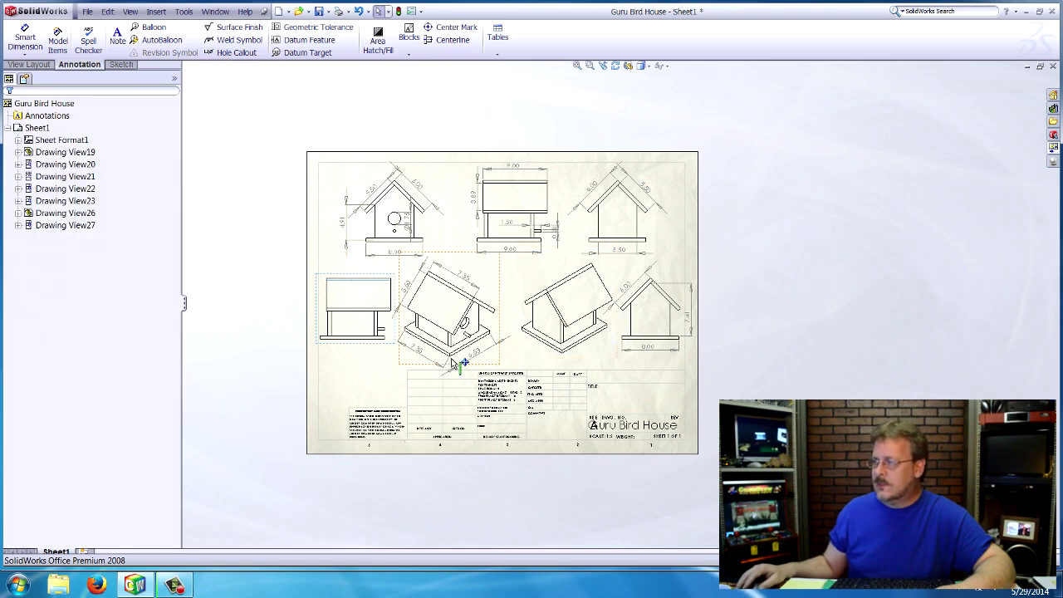